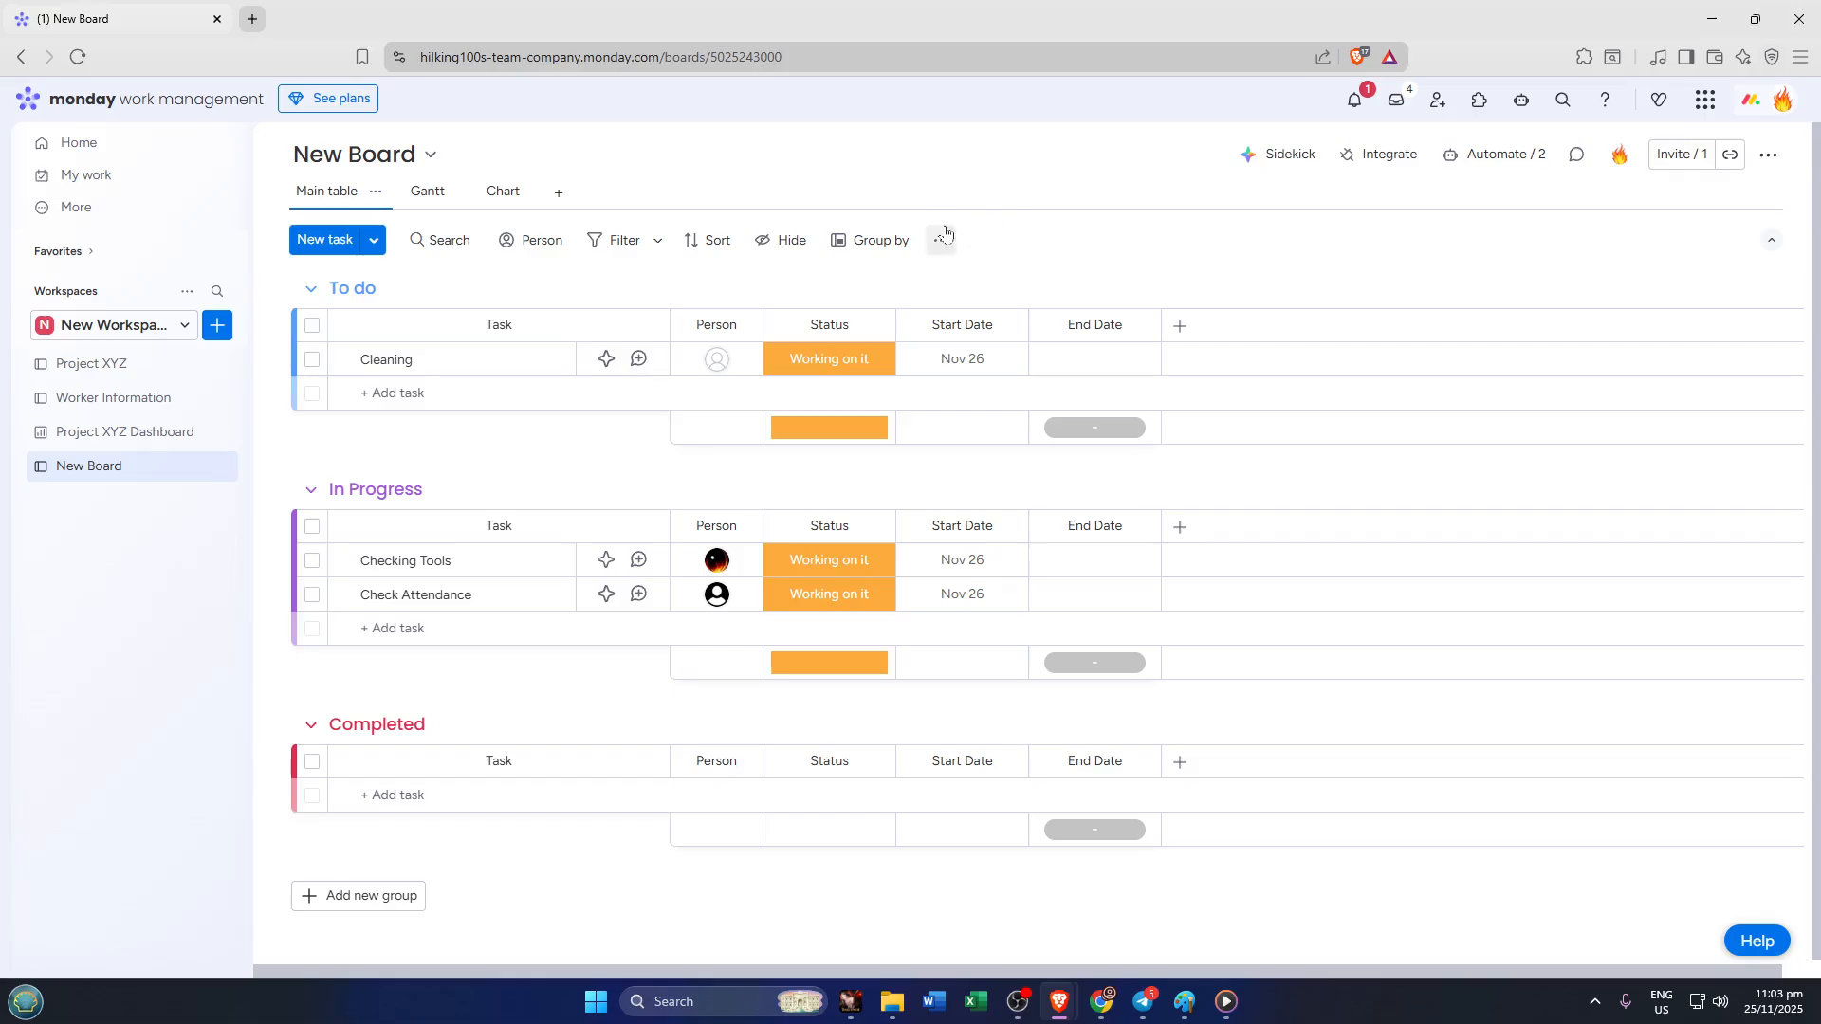
View the board's info card and the workspace's options for creating a new board.
{"action": "left_click", "coordinate": [432, 159]}
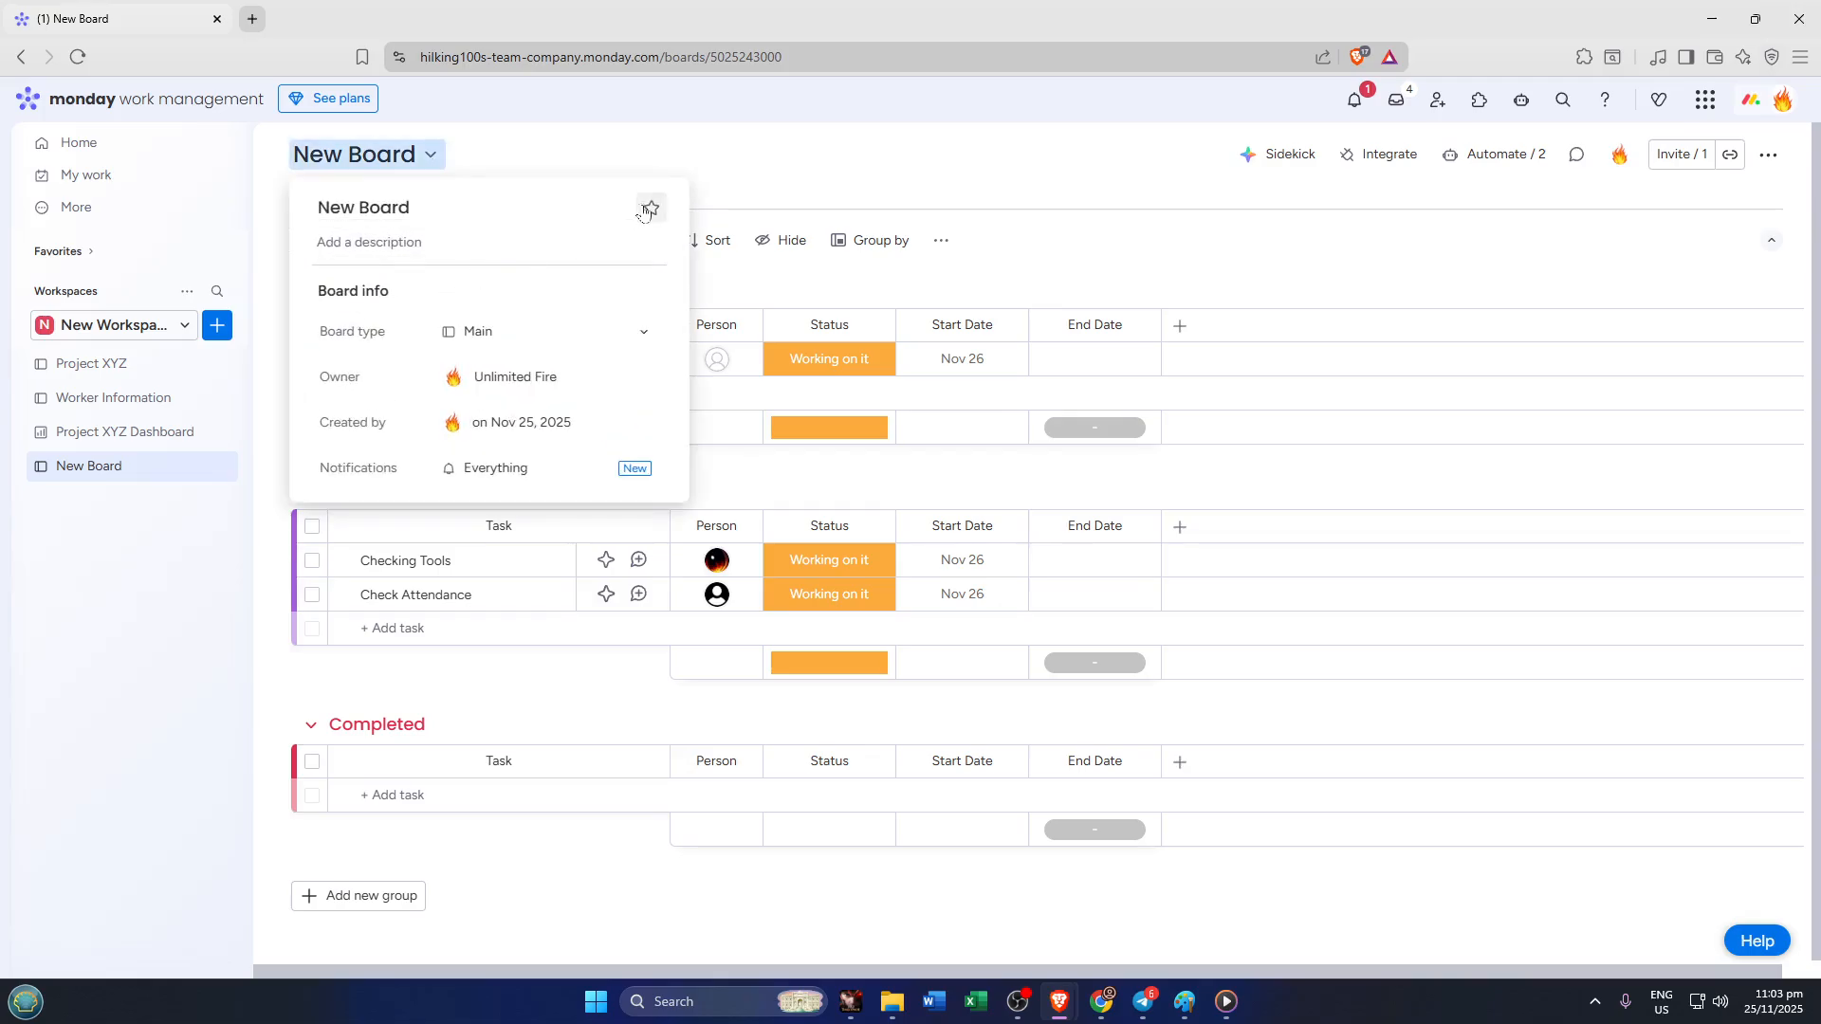
{"action": "left_click", "coordinate": [177, 586]}
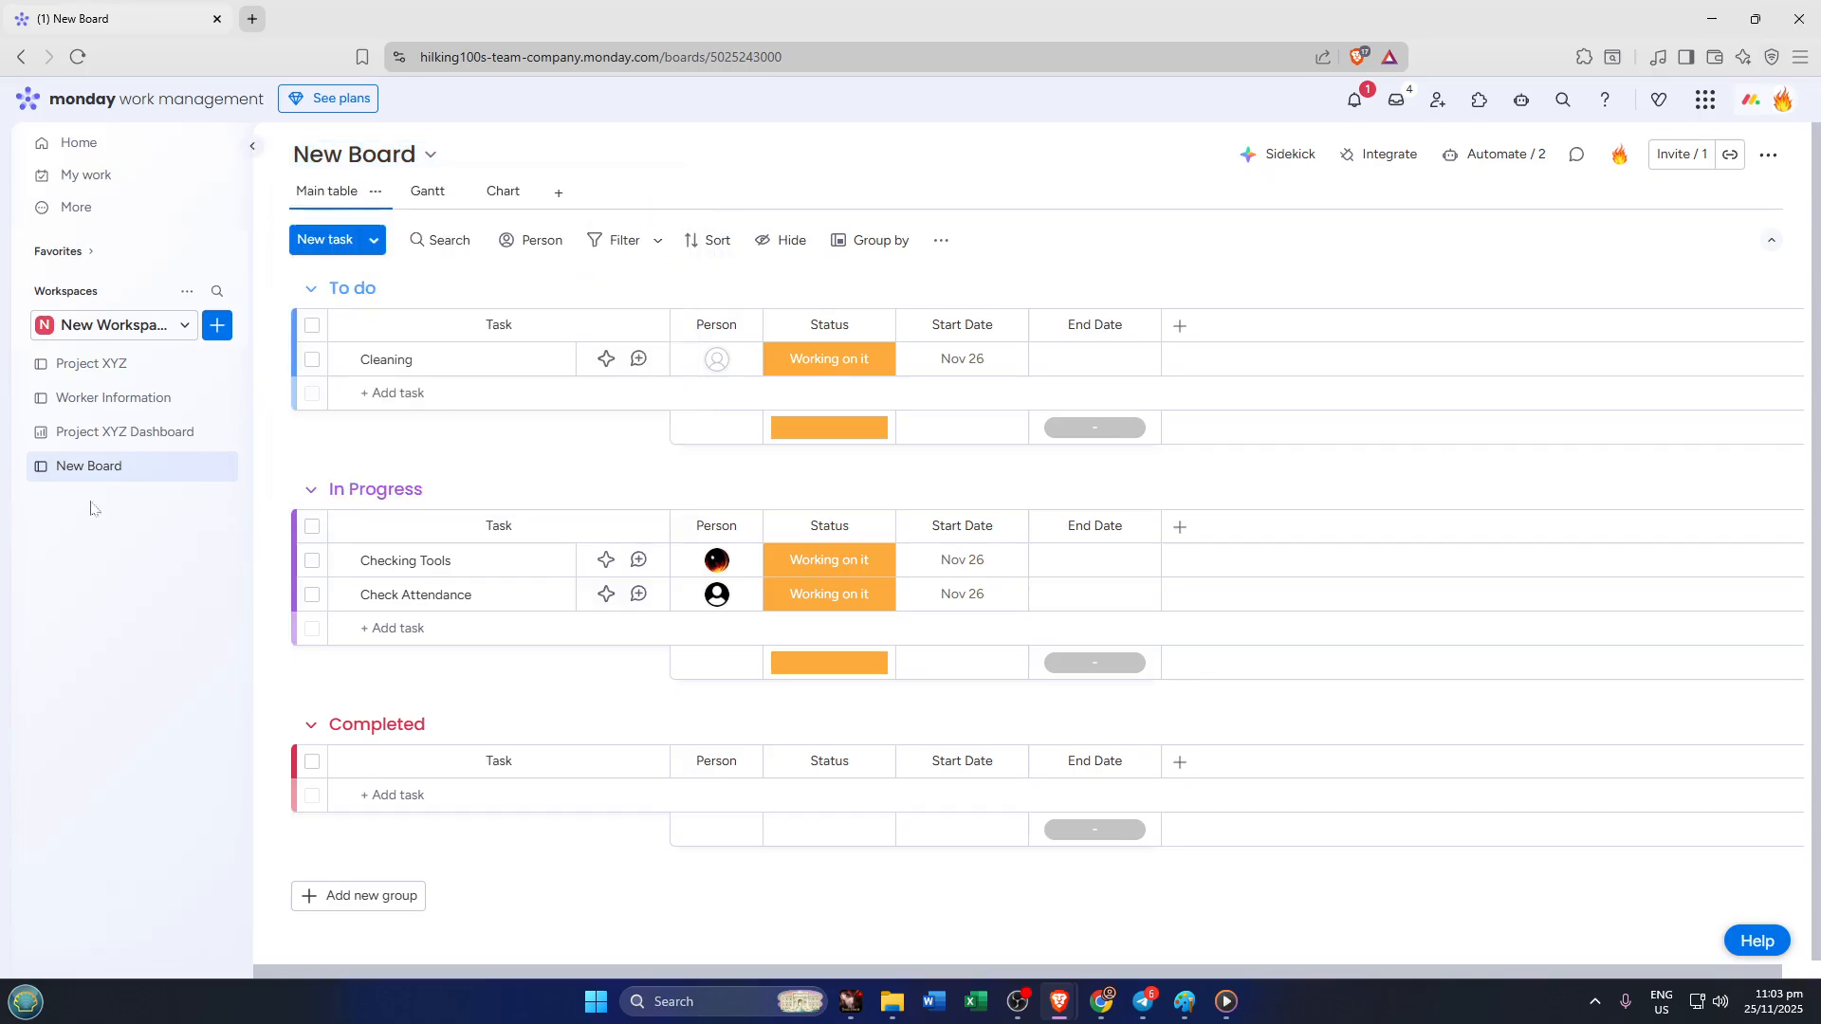
{"action": "left_click", "coordinate": [215, 327]}
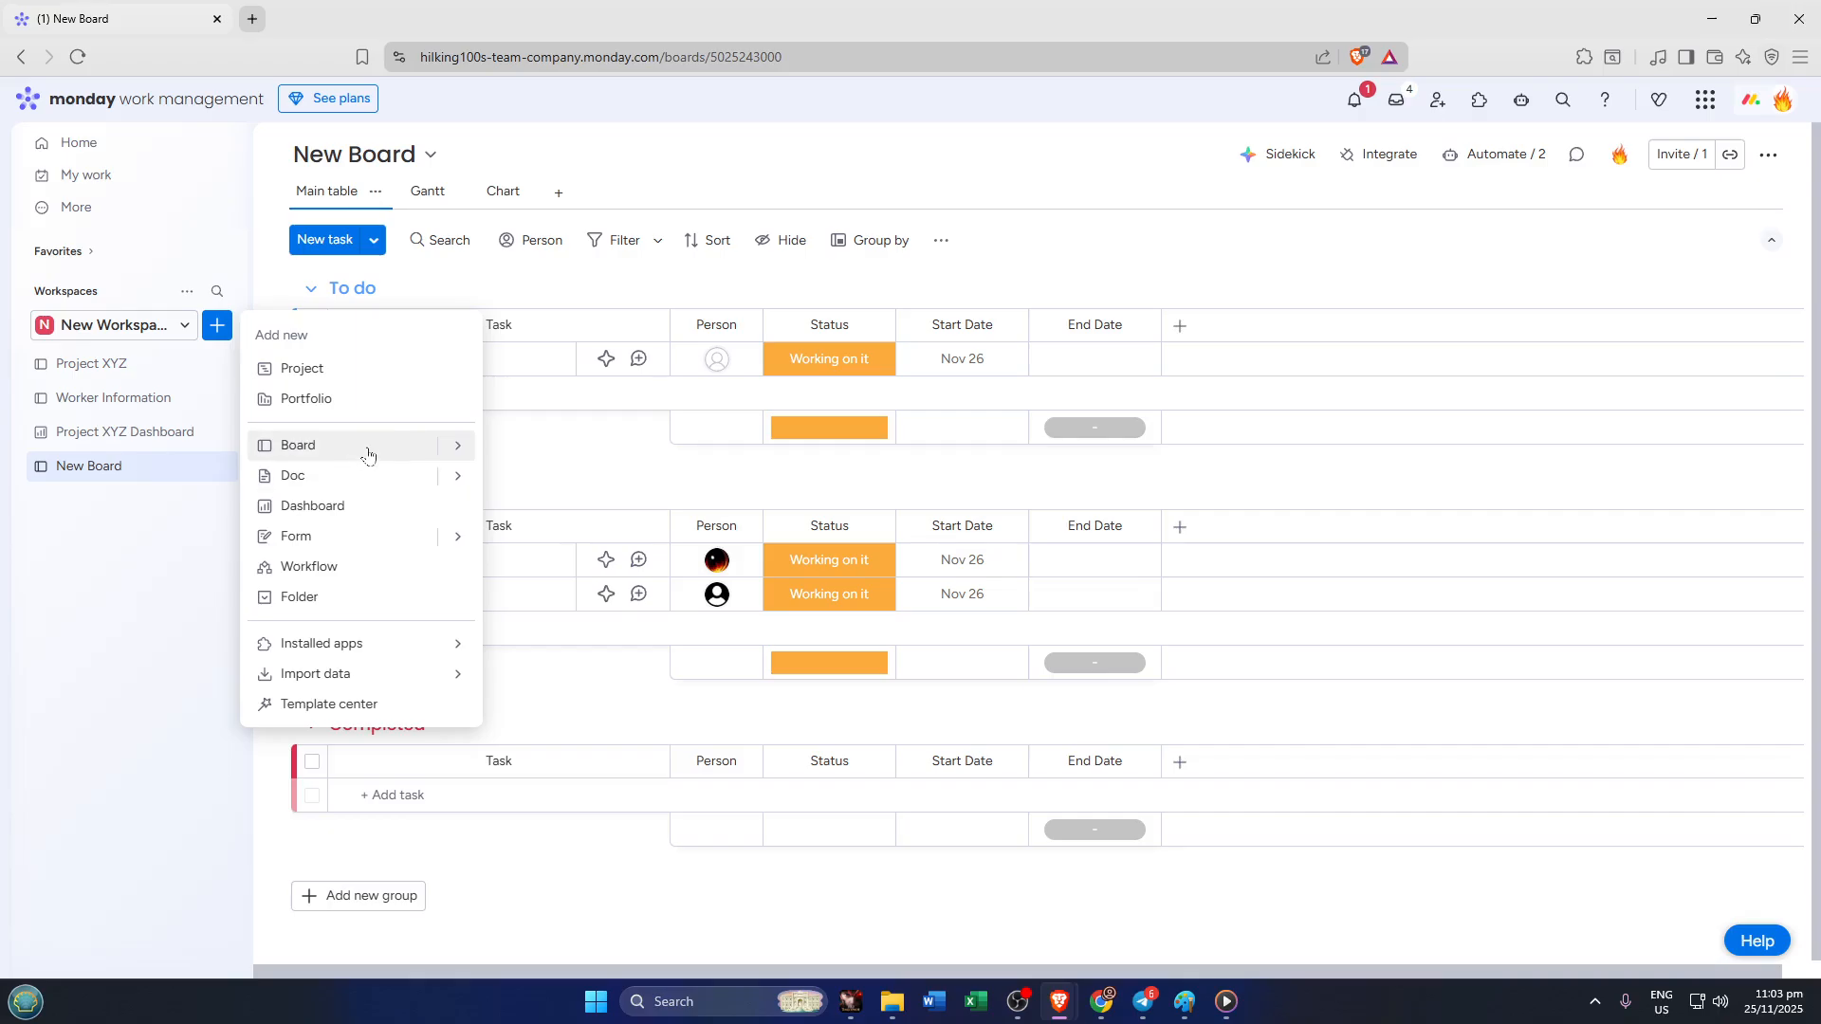
{"action": "mouse_move", "coordinate": [437, 457]}
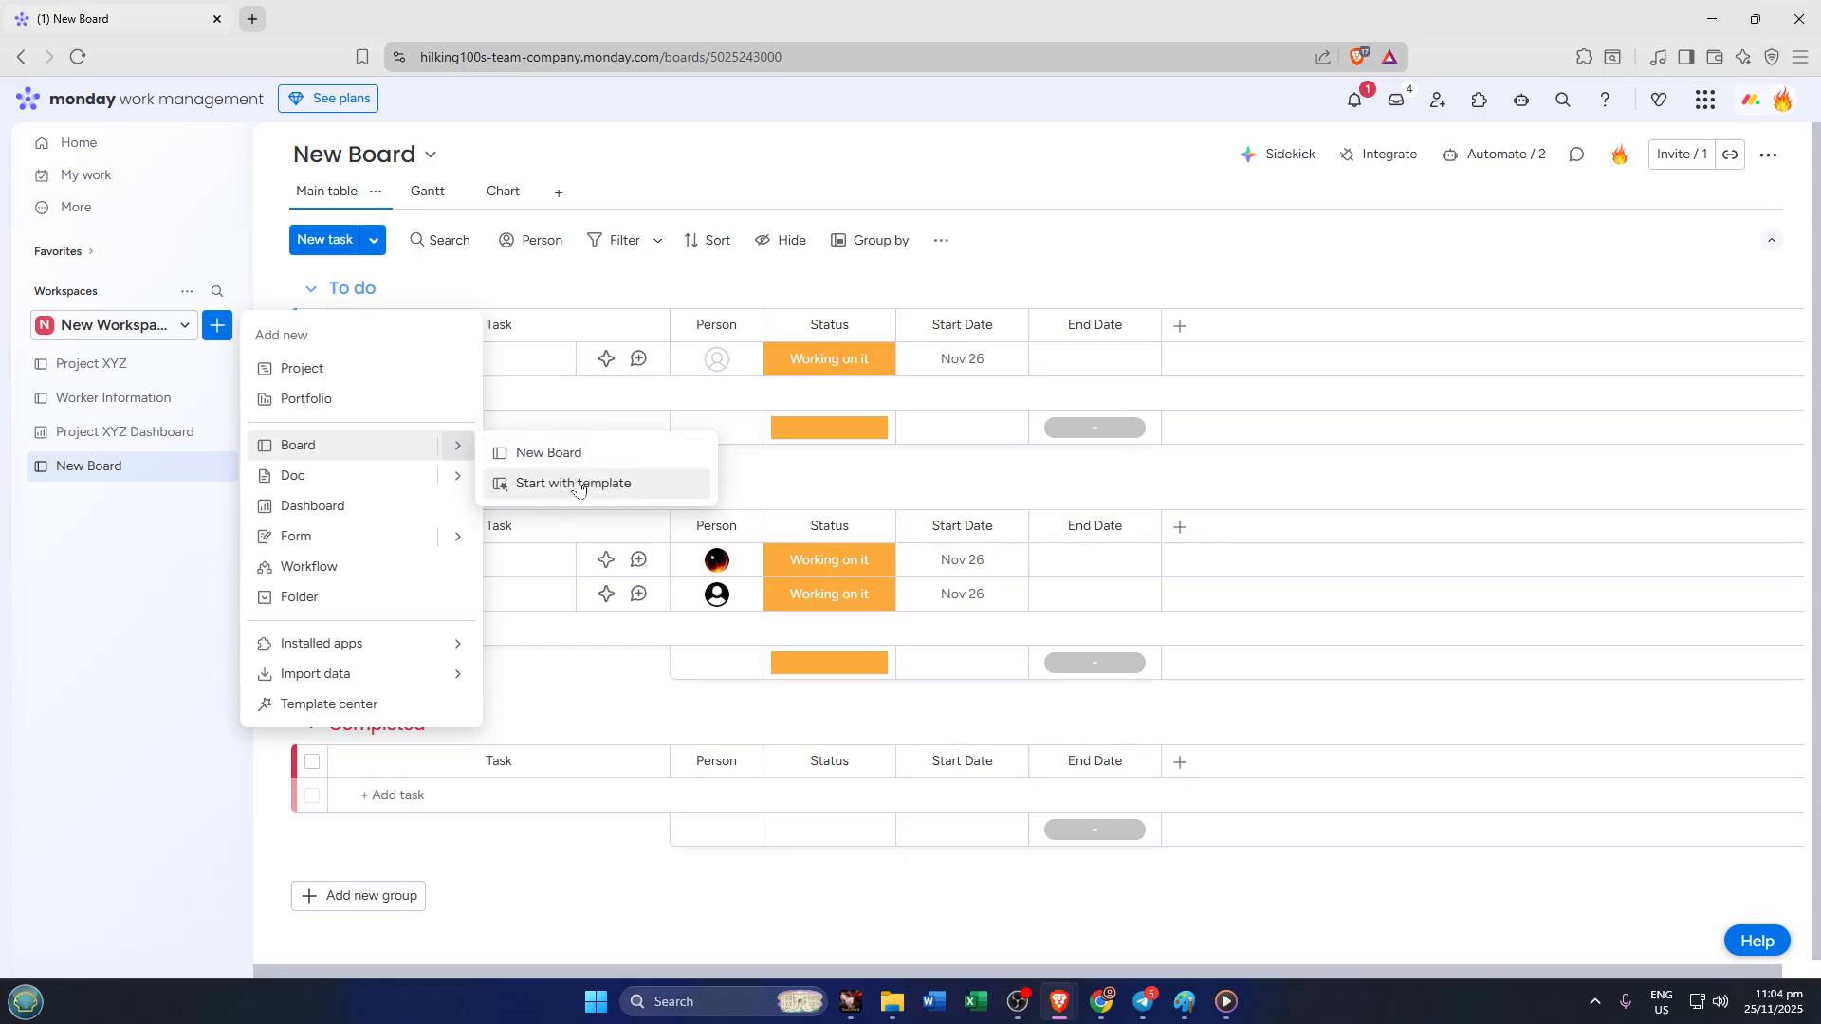
{"action": "left_click", "coordinate": [104, 586]}
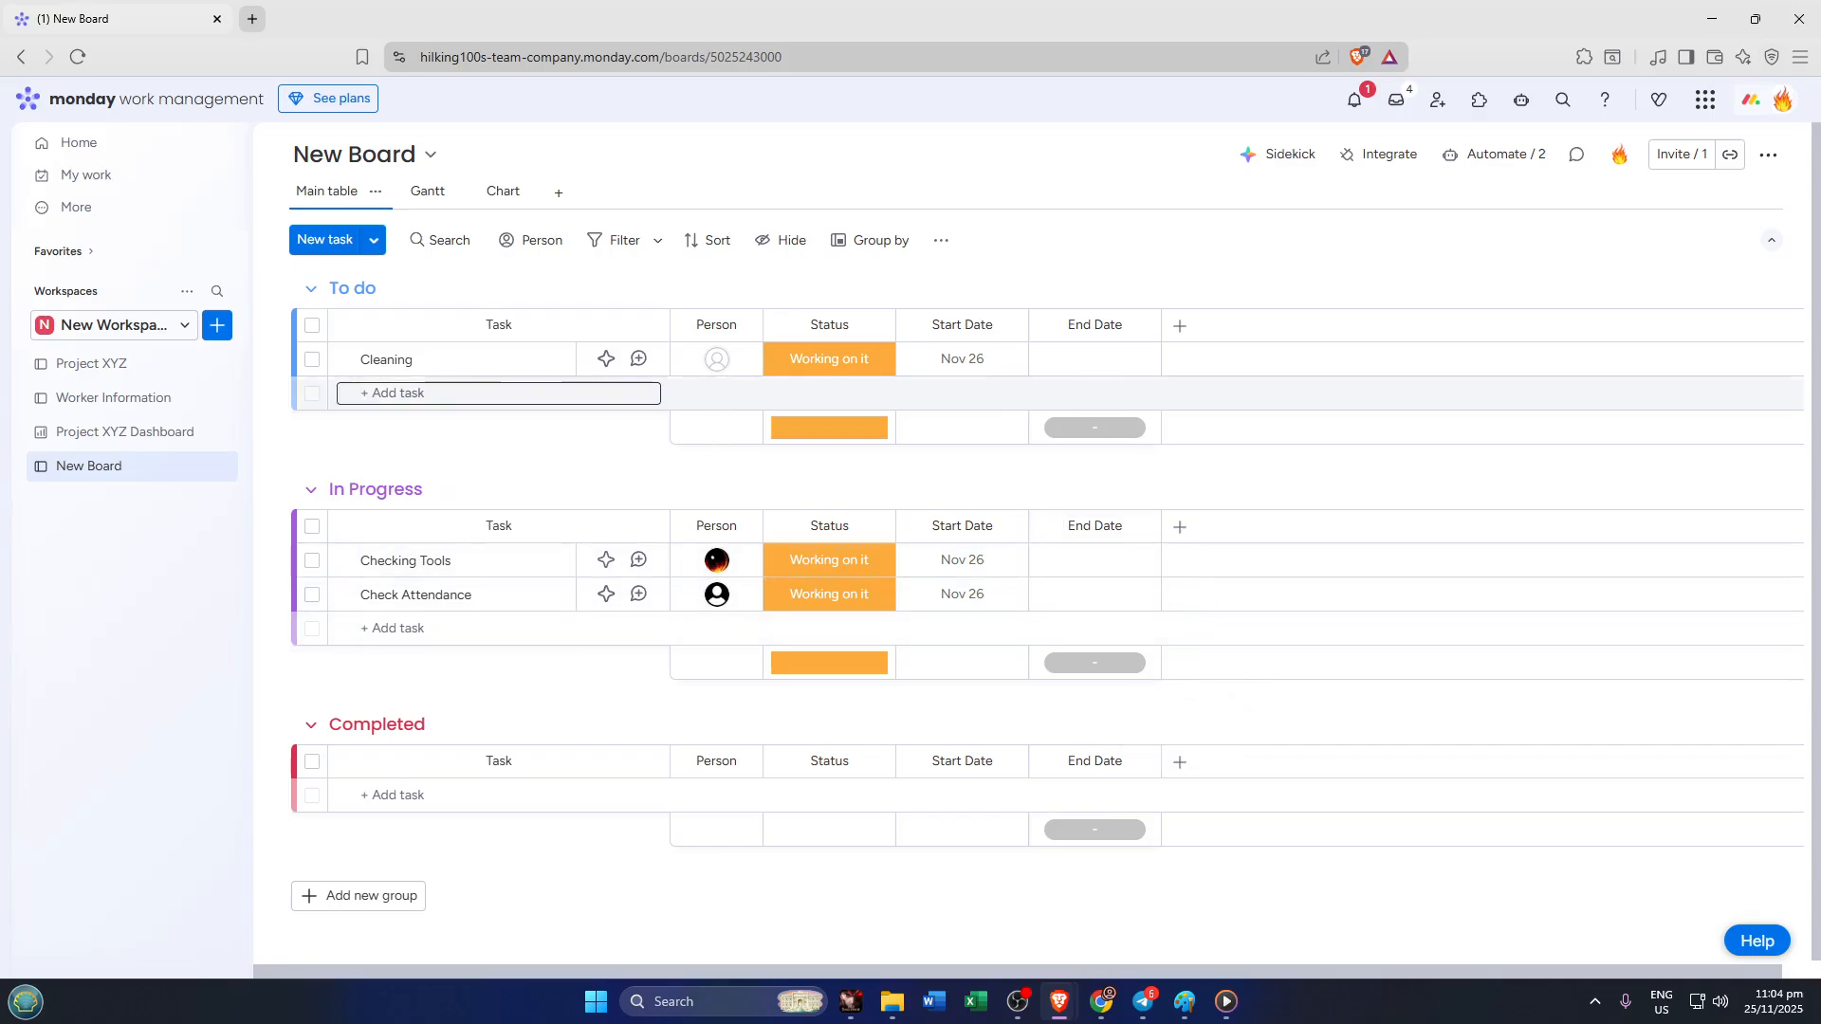
Review the available assignees and status labels for the Cleaning task.
{"action": "left_click", "coordinate": [717, 366]}
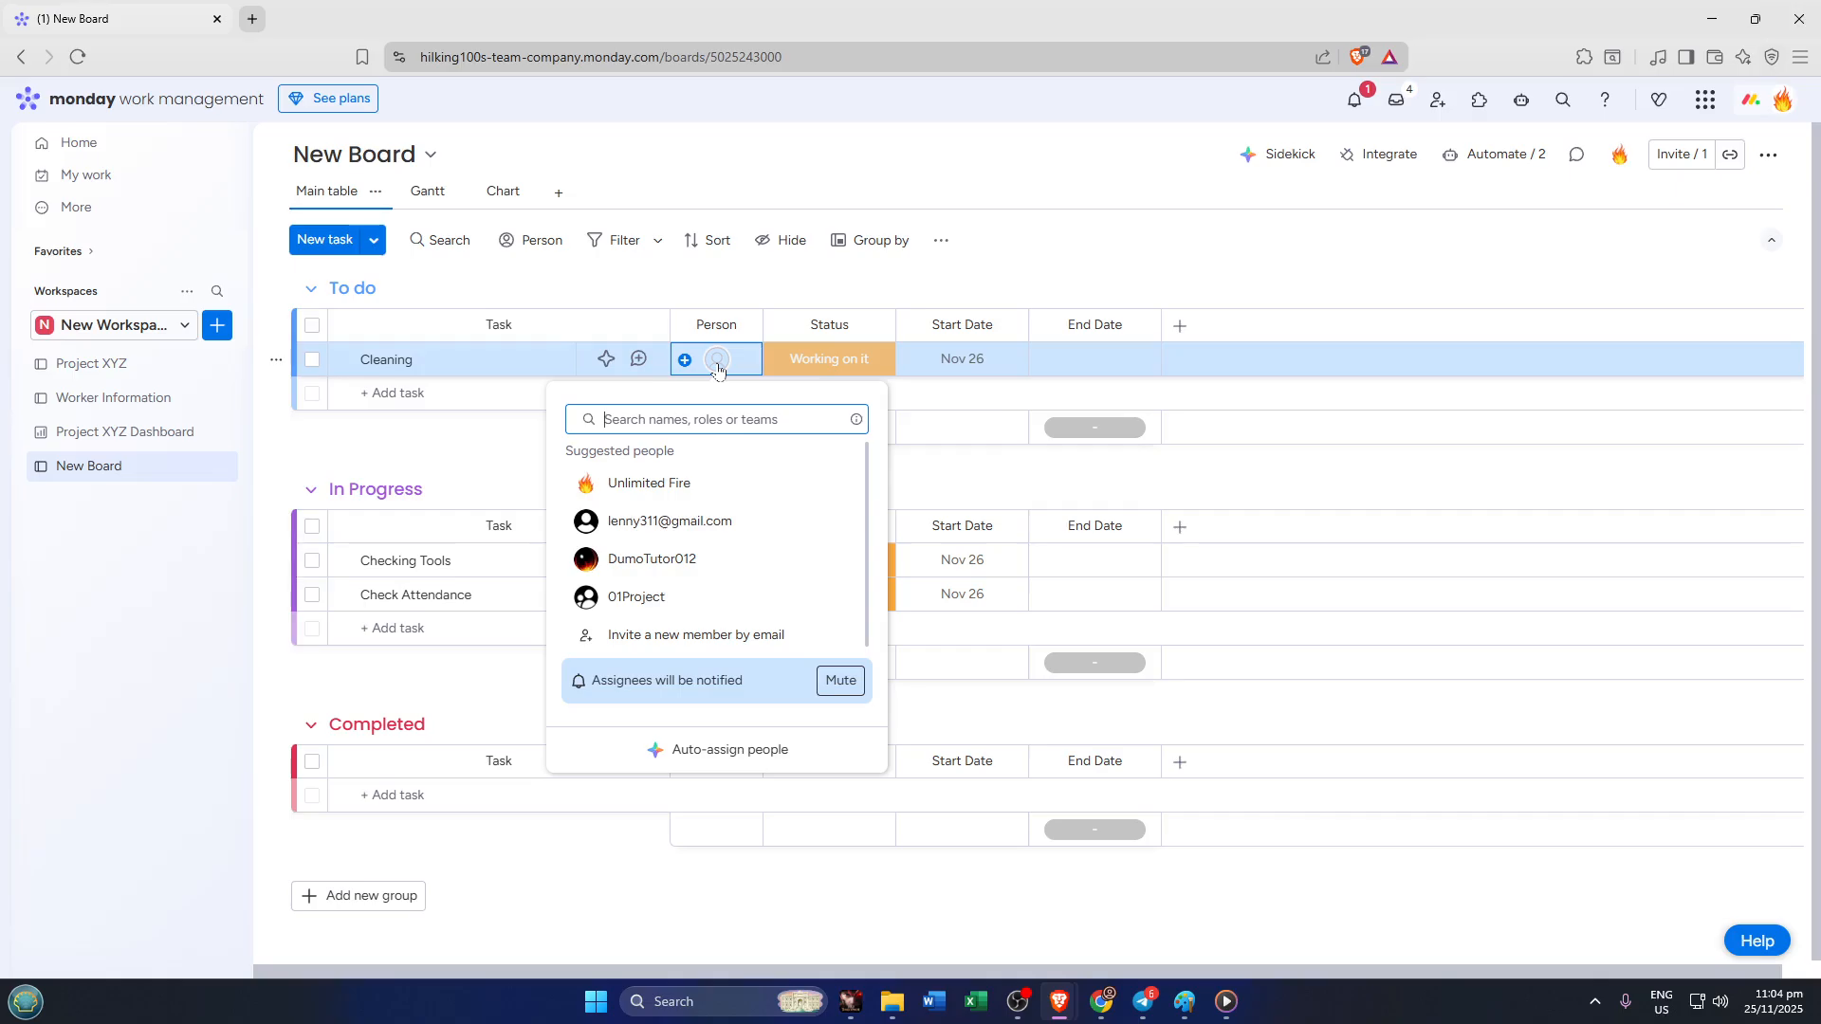
{"action": "left_click", "coordinate": [717, 368]}
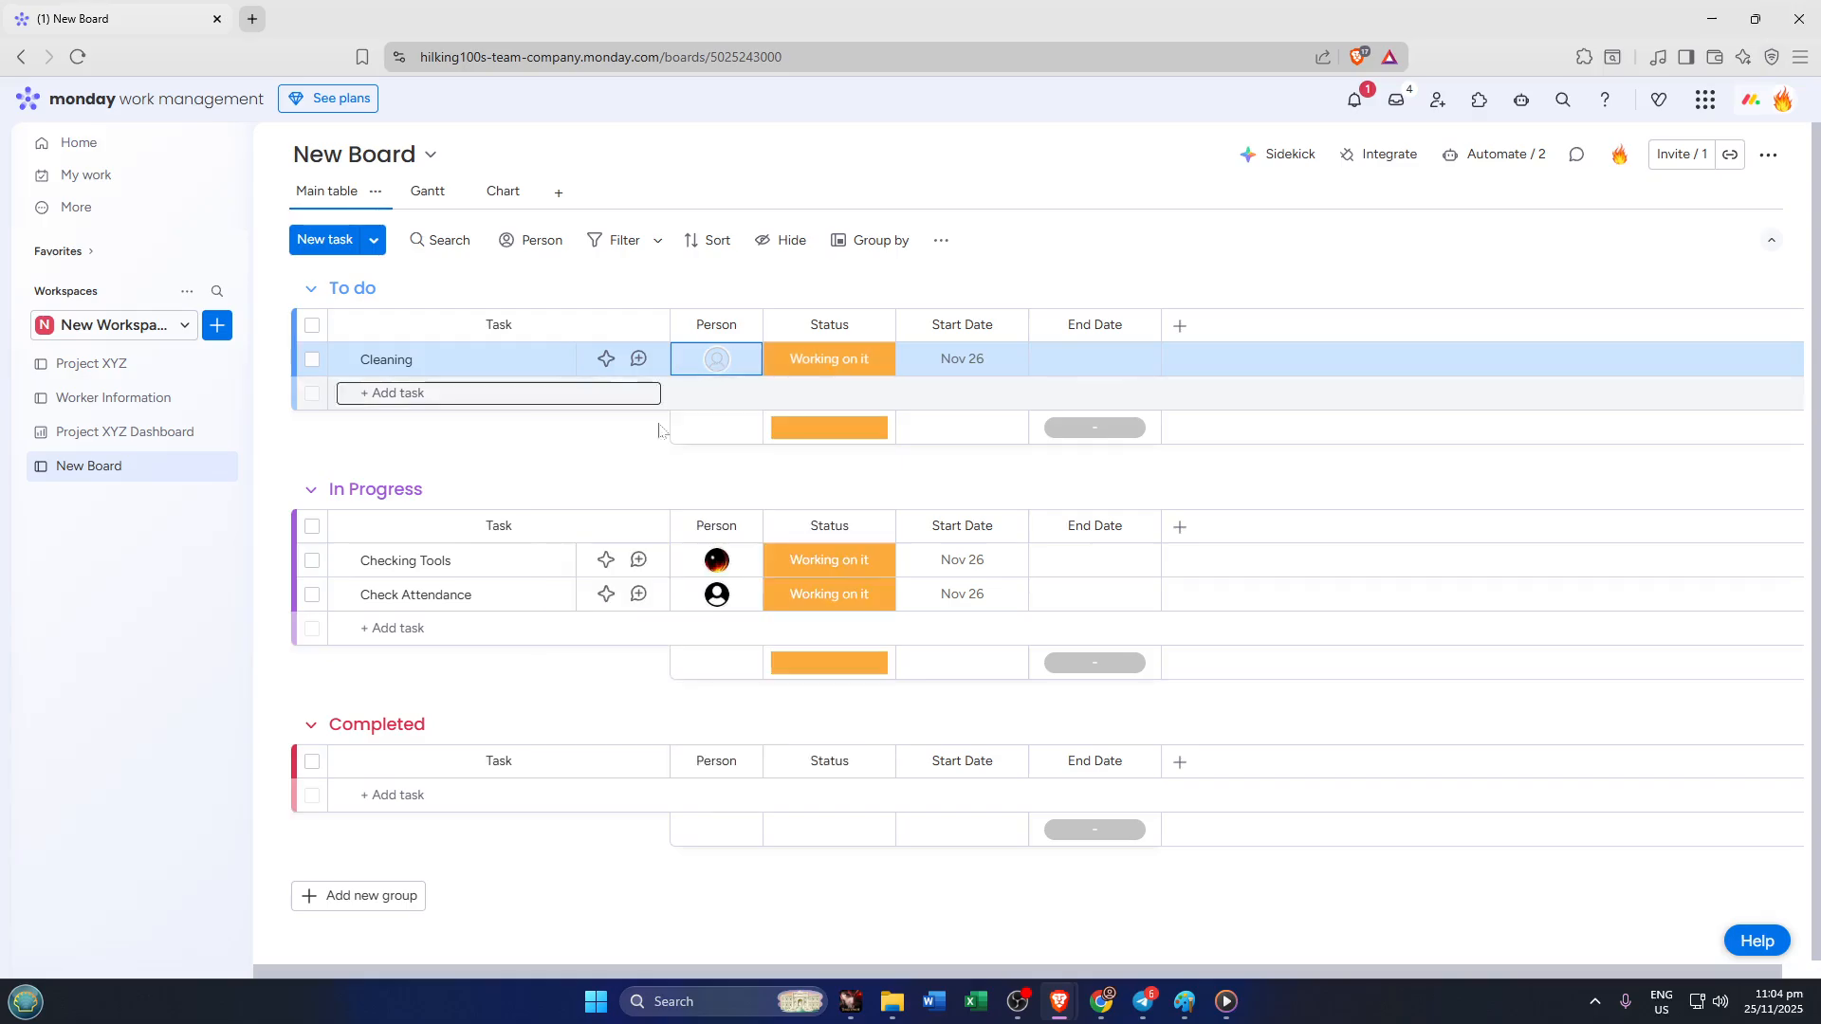
{"action": "left_click", "coordinate": [860, 373]}
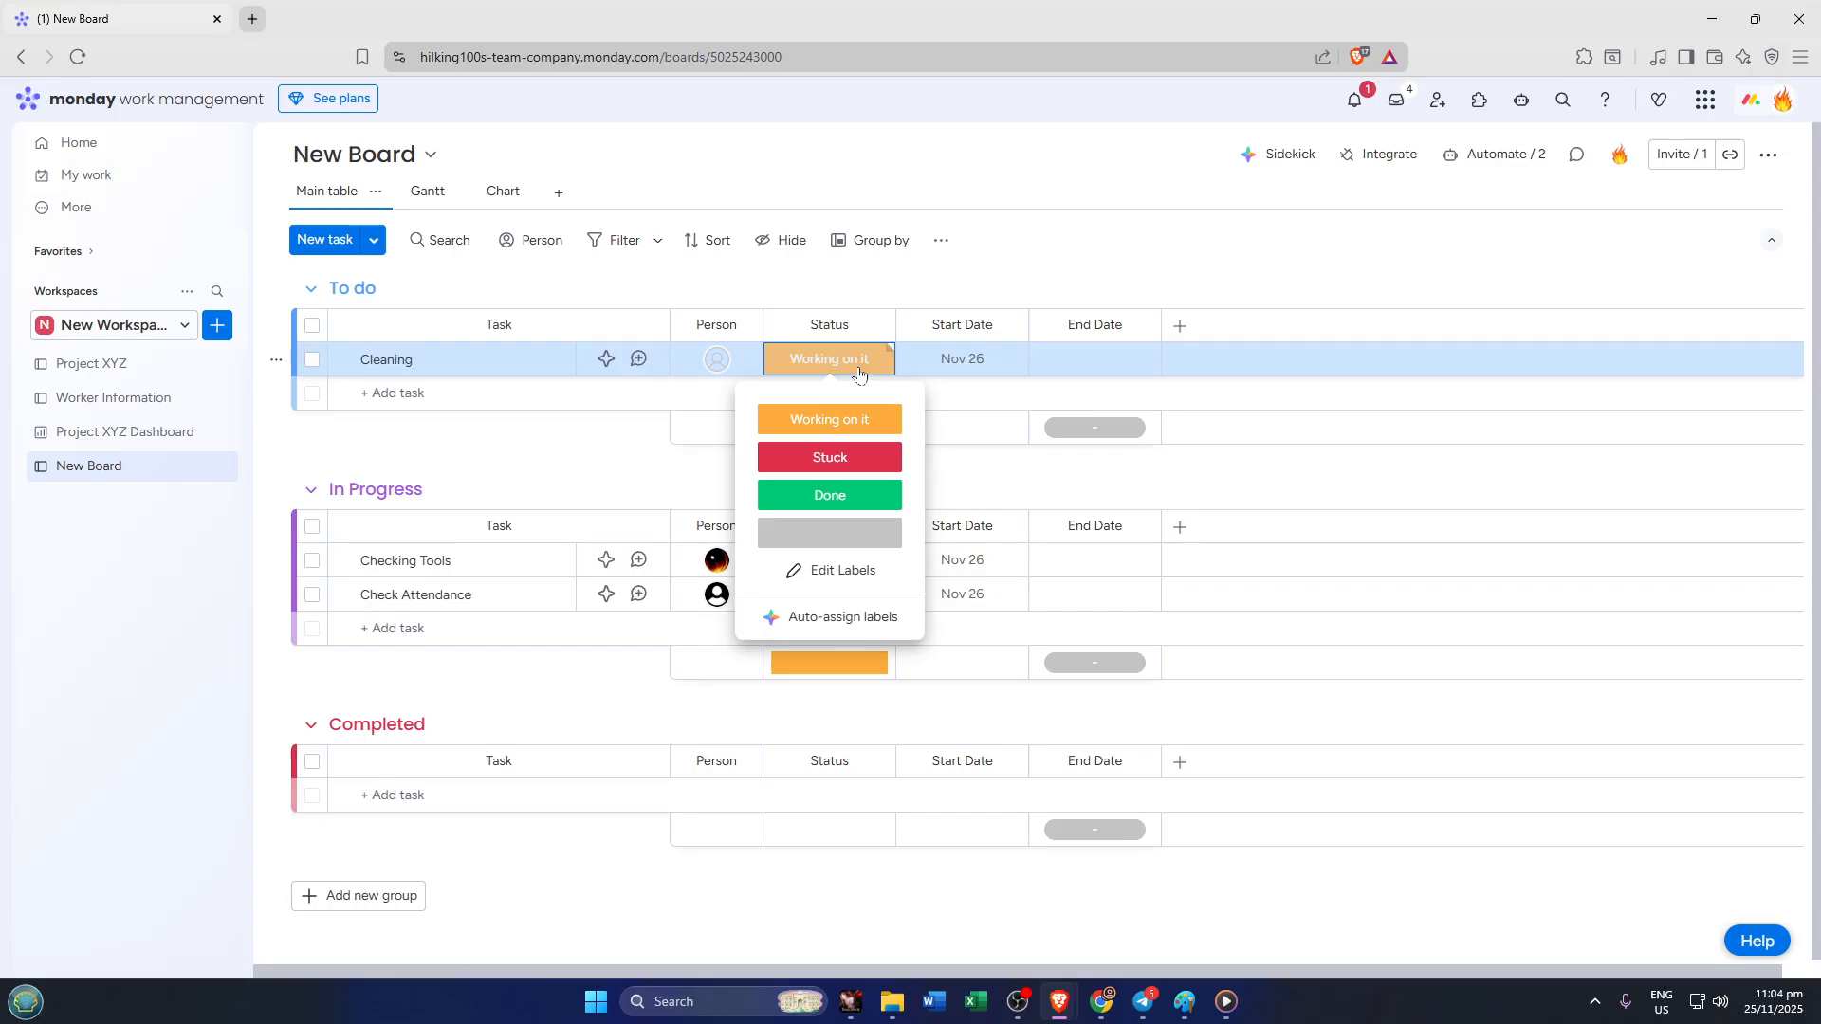
{"action": "left_click", "coordinate": [860, 373]}
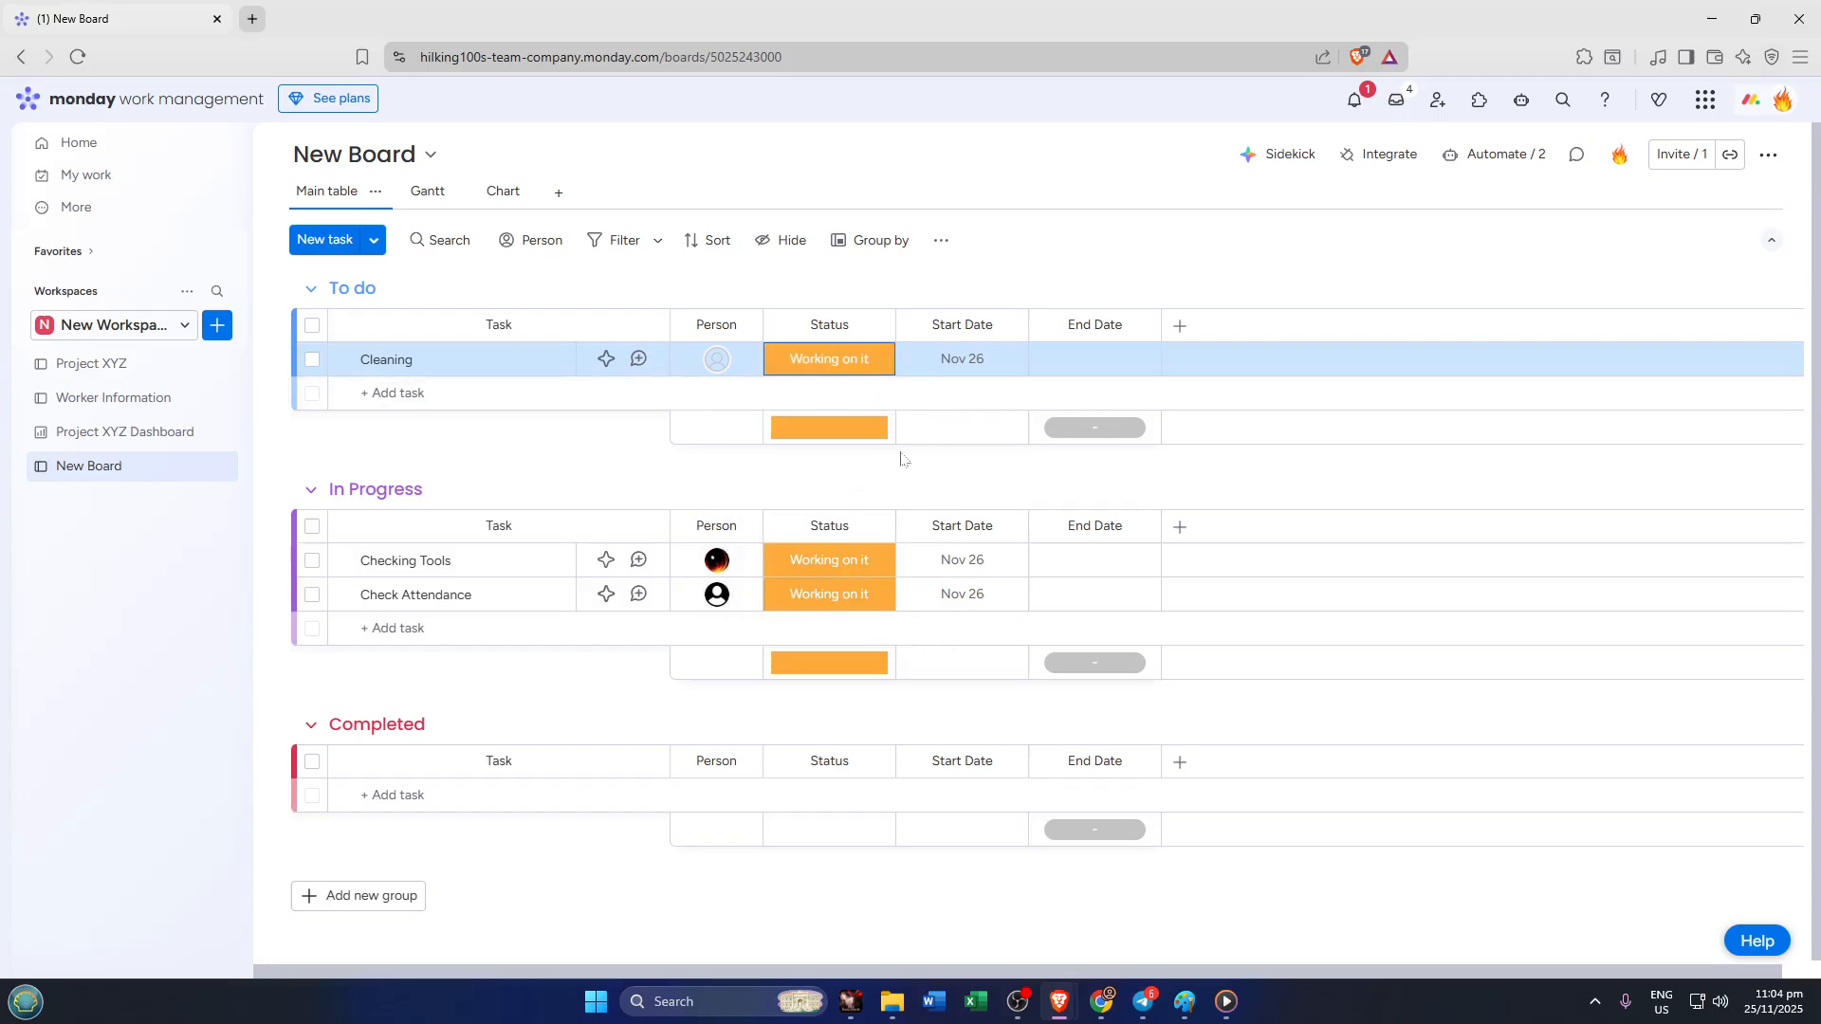
Find the Priority column type and add it to the board.
{"action": "left_click", "coordinate": [1182, 329]}
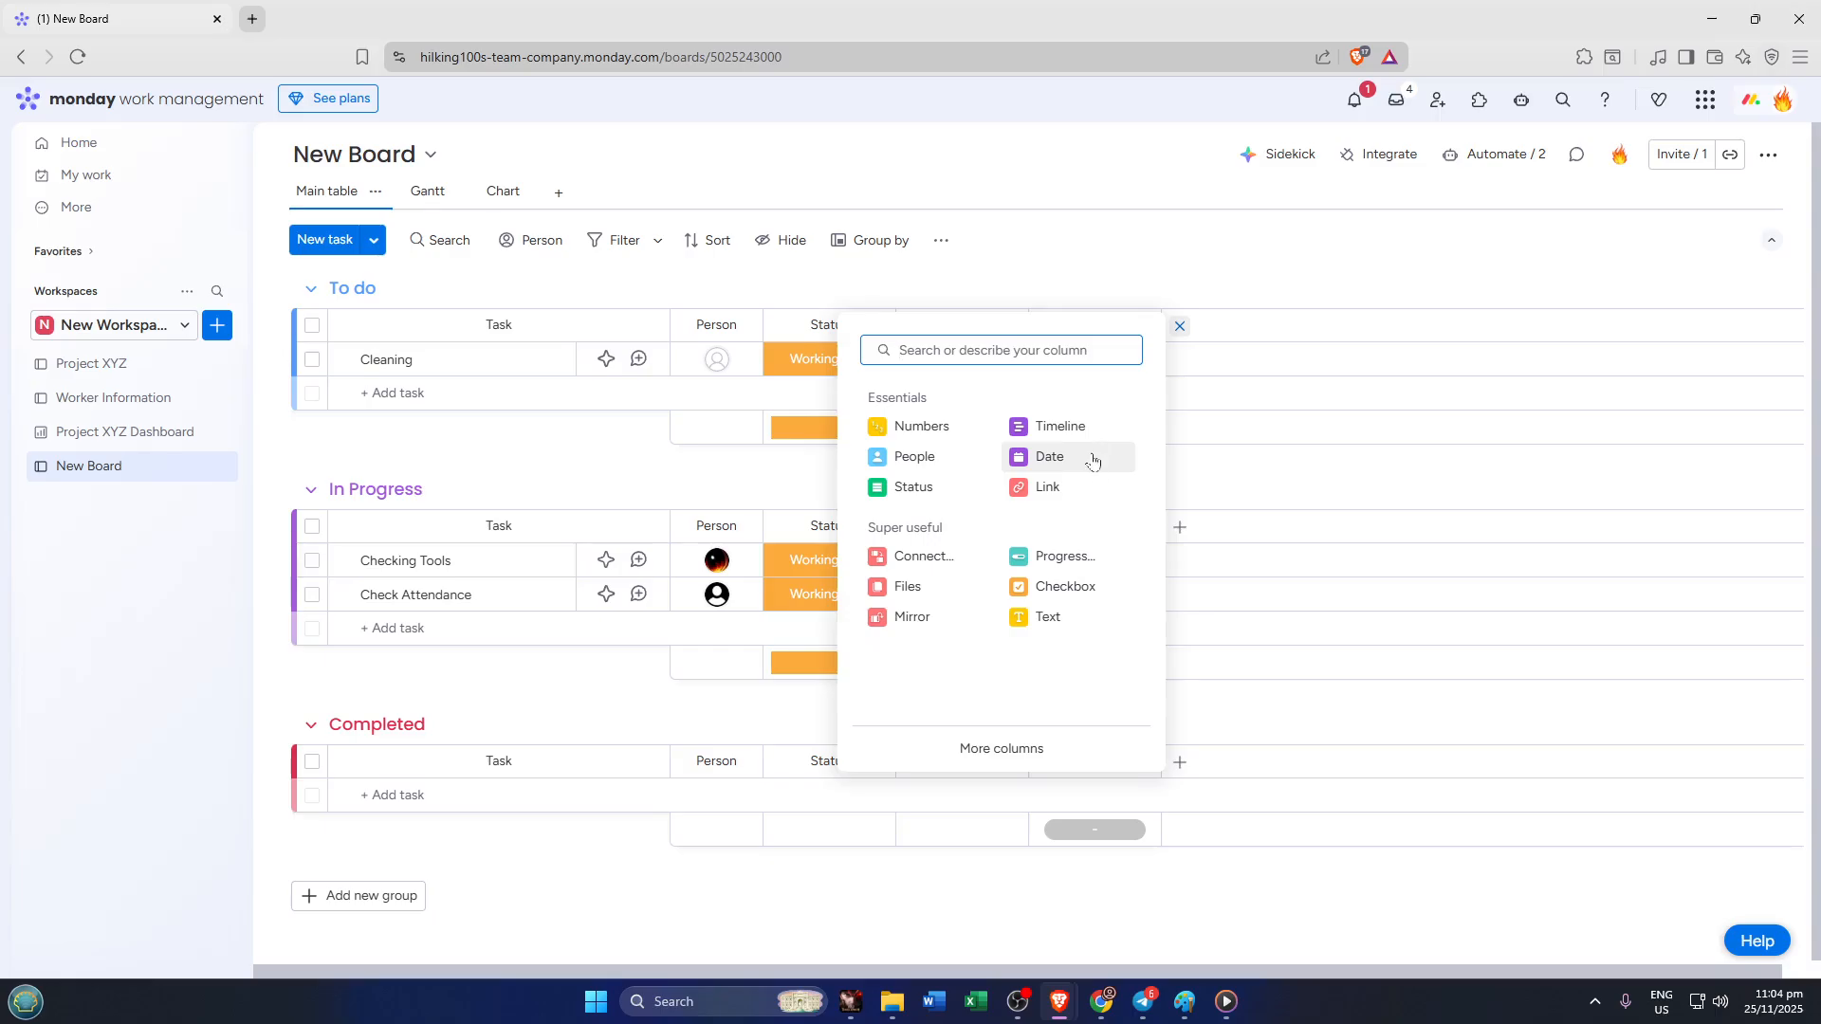
{"action": "type", "text": "pri"}
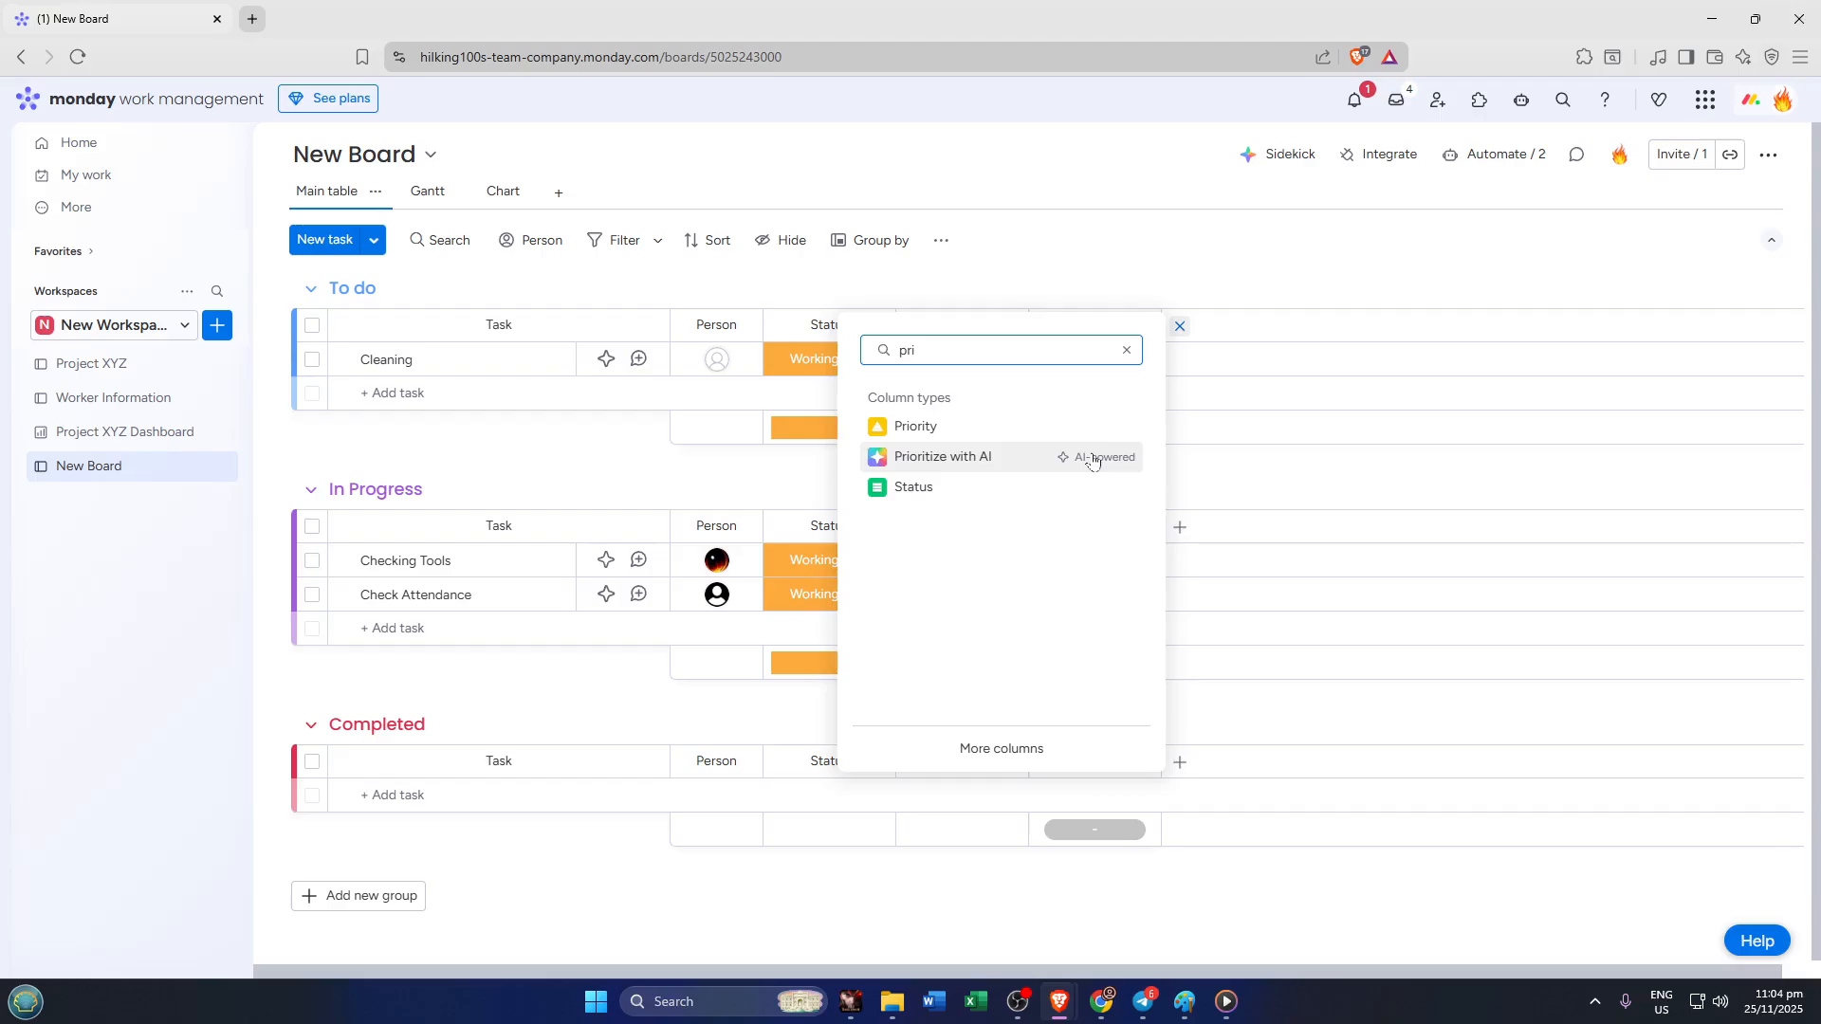
{"action": "left_click", "coordinate": [1003, 428]}
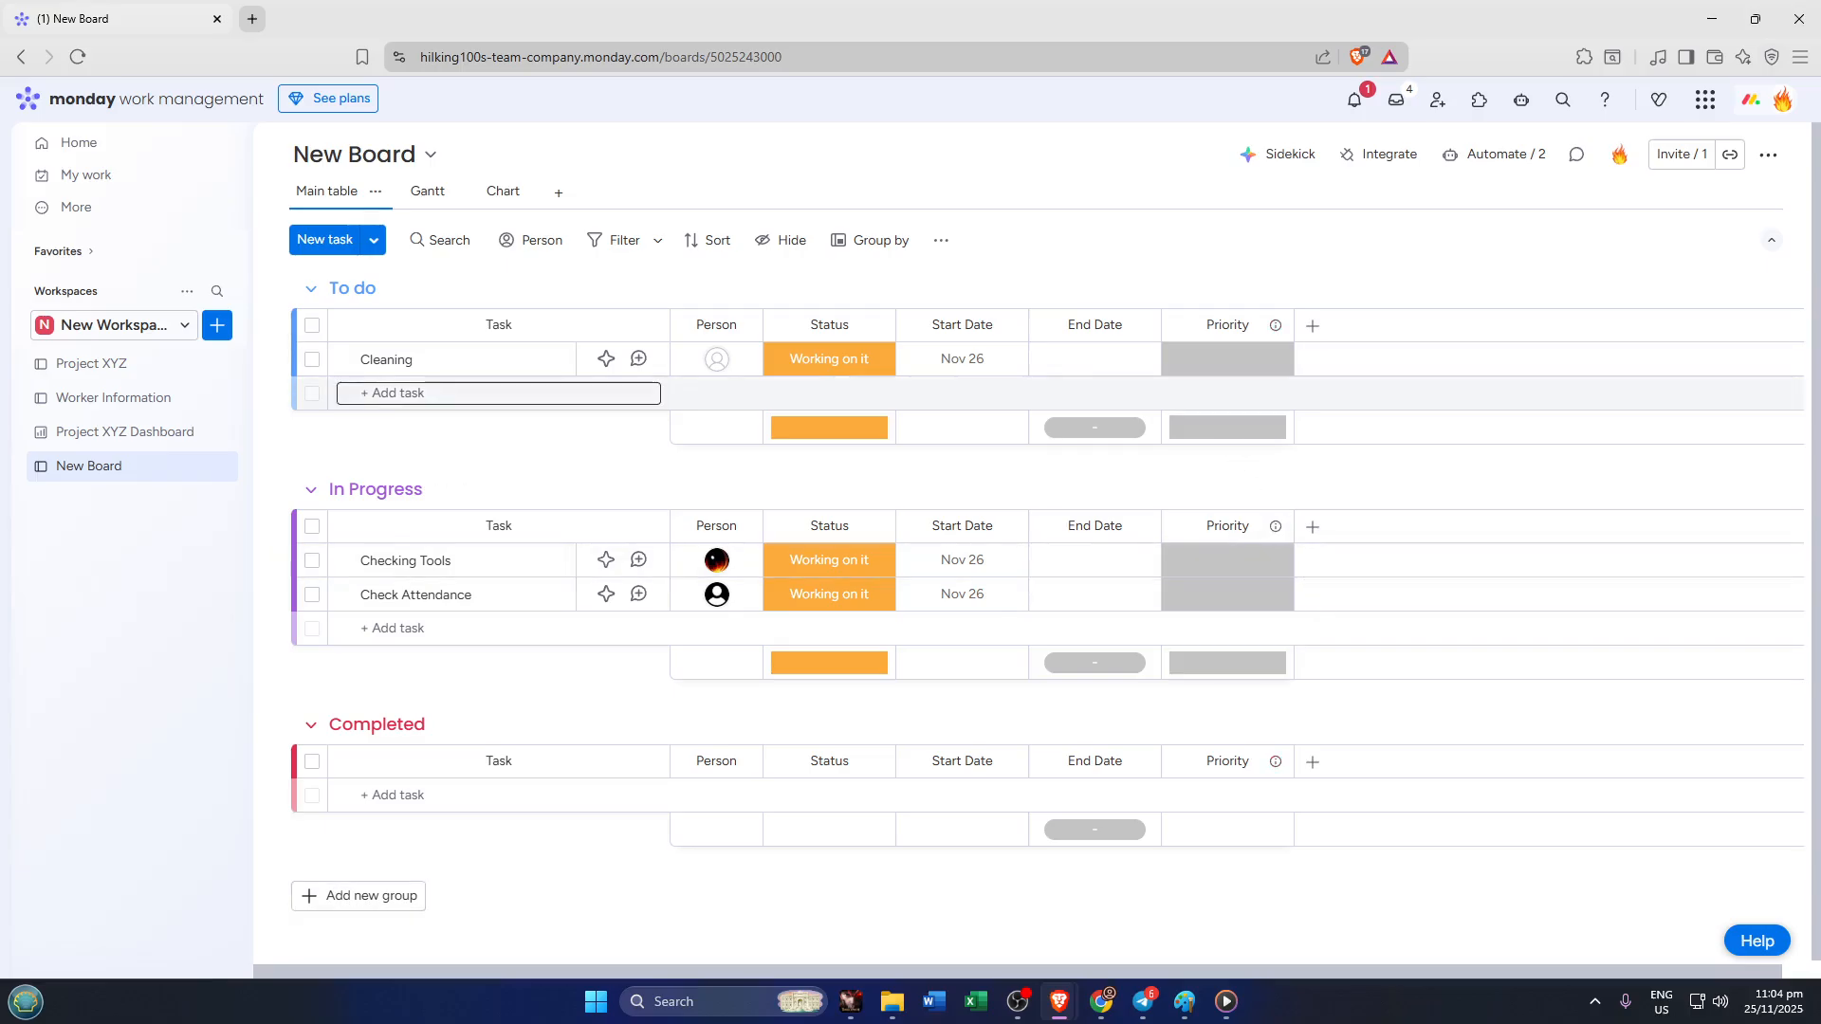
Set the priority of Cleaning to Low, Checking Tools to Medium and Check Attendance to Low.
{"action": "left_click", "coordinate": [1238, 380]}
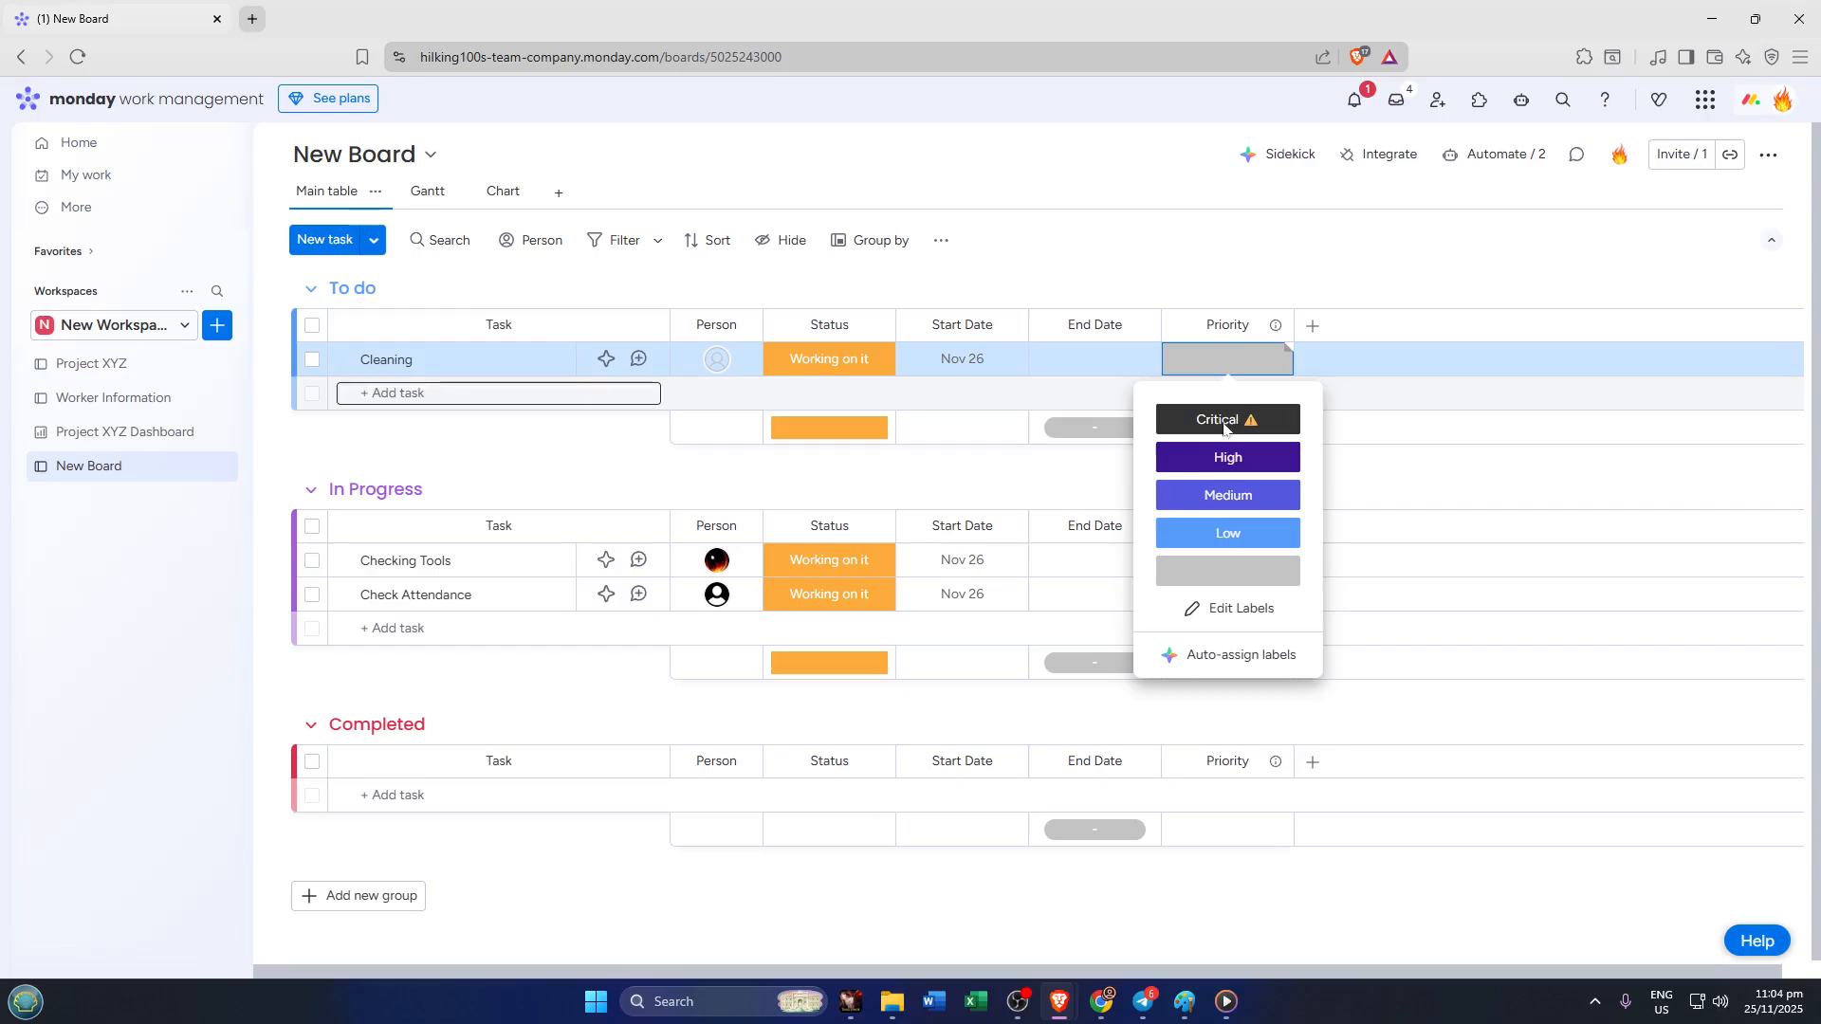
{"action": "left_click", "coordinate": [1224, 534]}
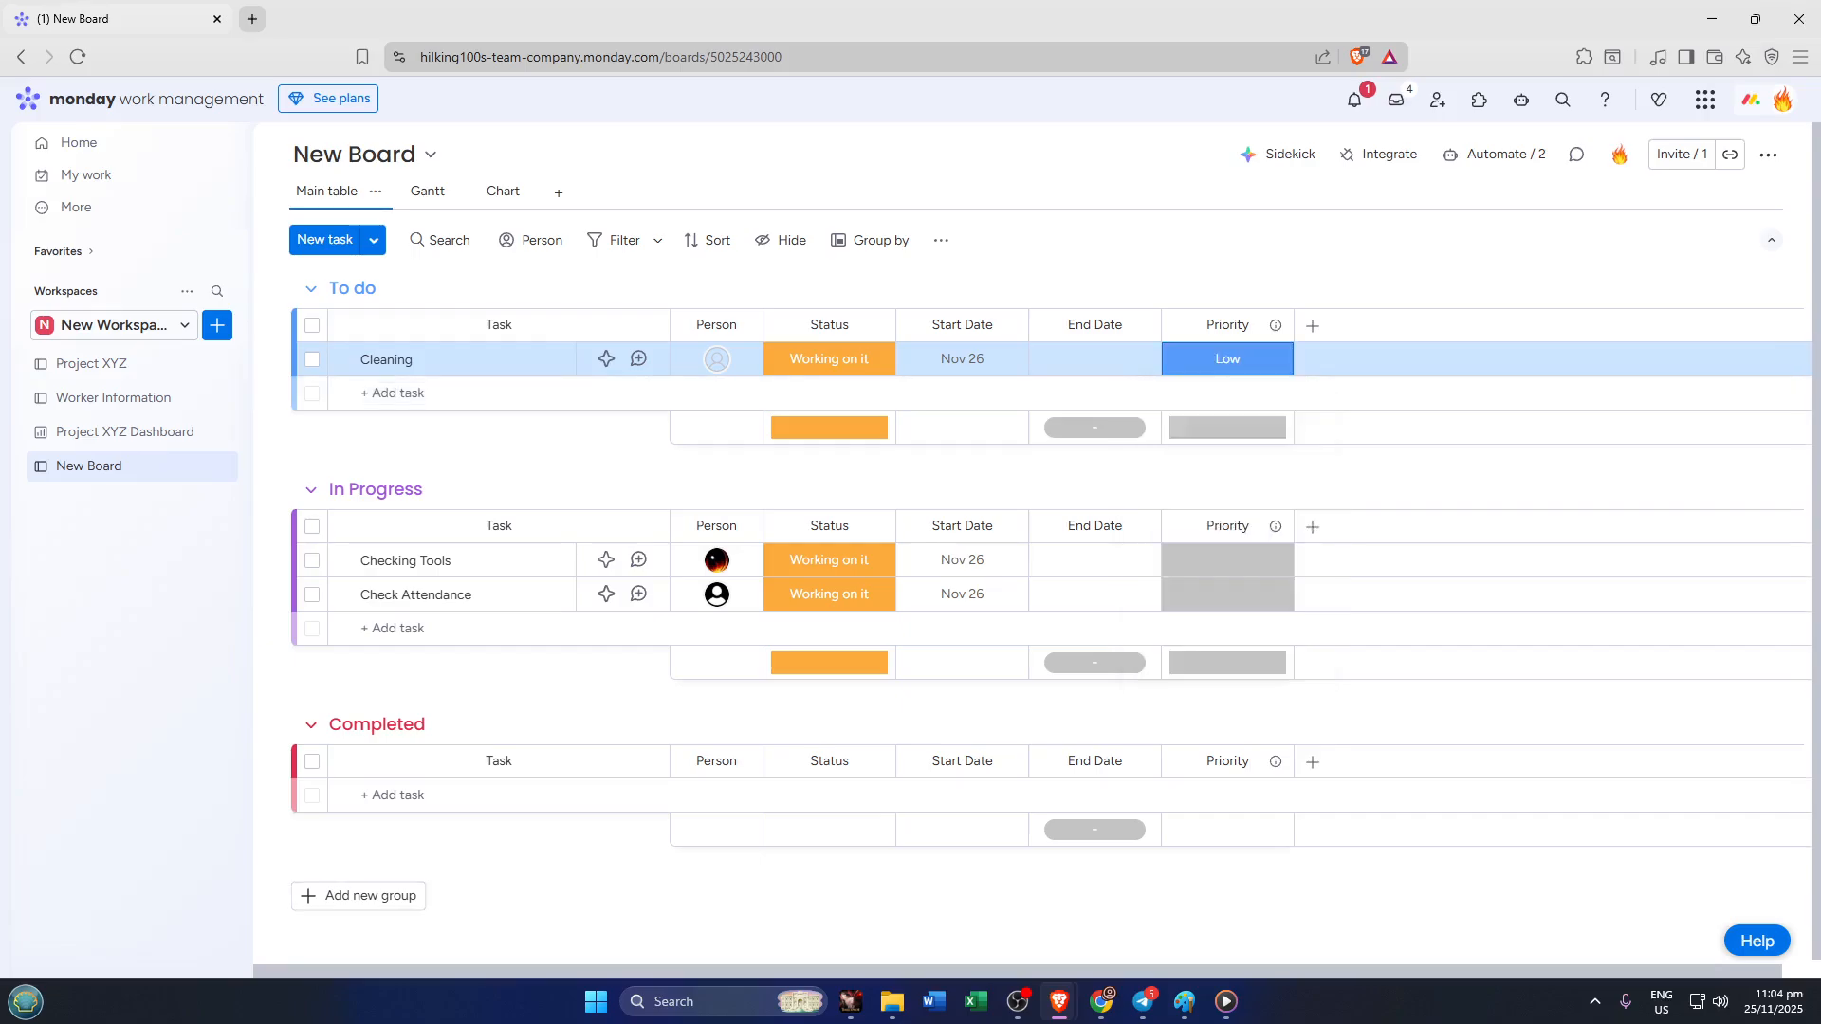
{"action": "left_click", "coordinate": [1221, 569]}
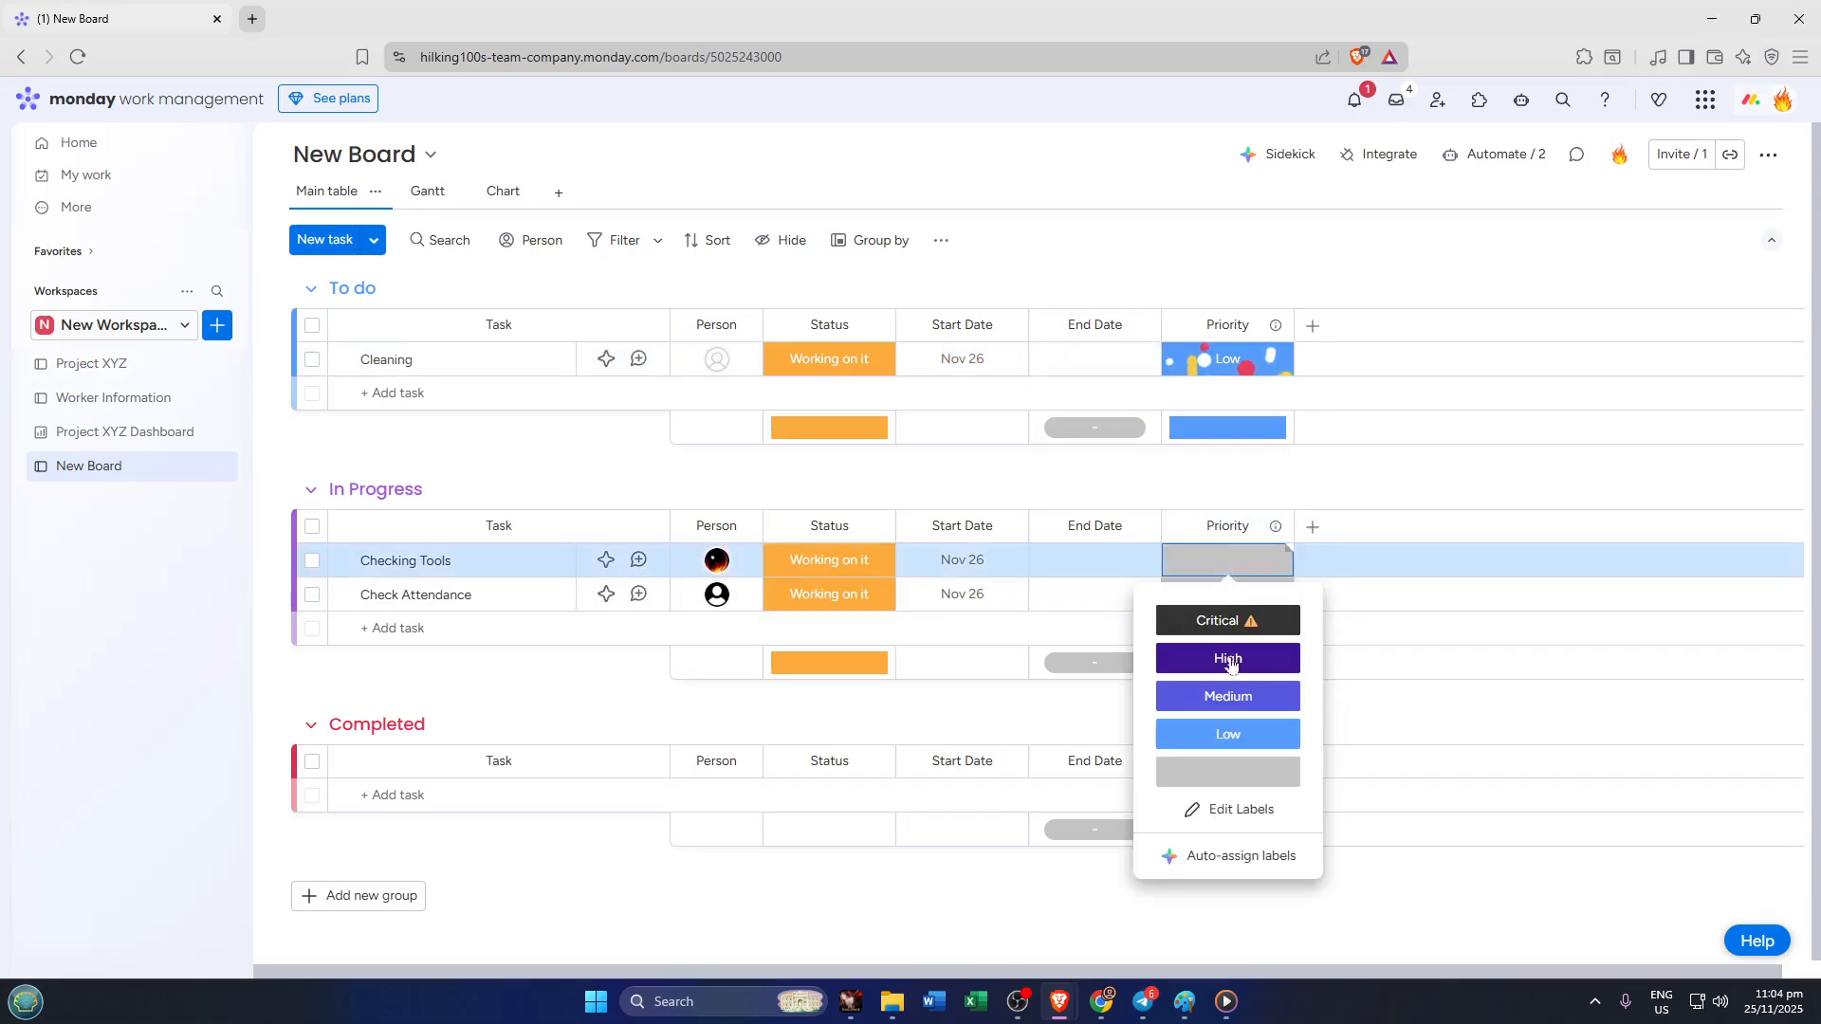
{"action": "left_click", "coordinate": [1231, 698]}
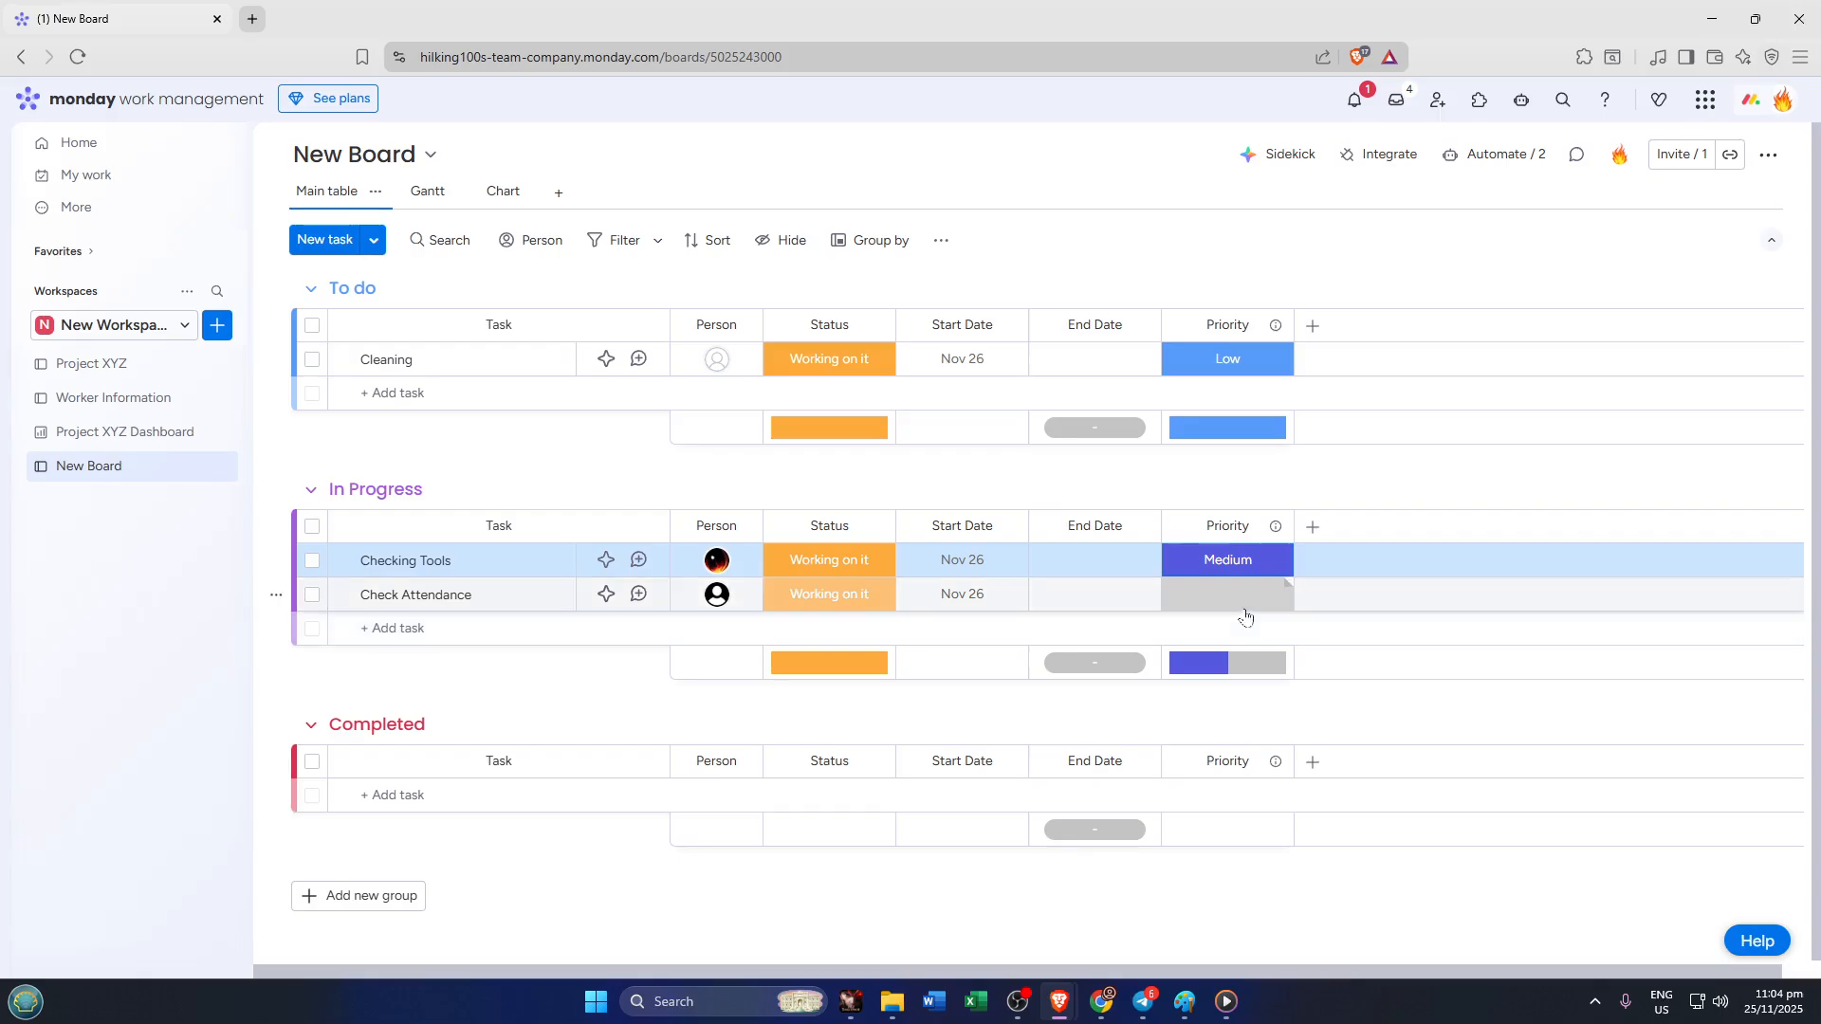
{"action": "left_click", "coordinate": [1245, 611]}
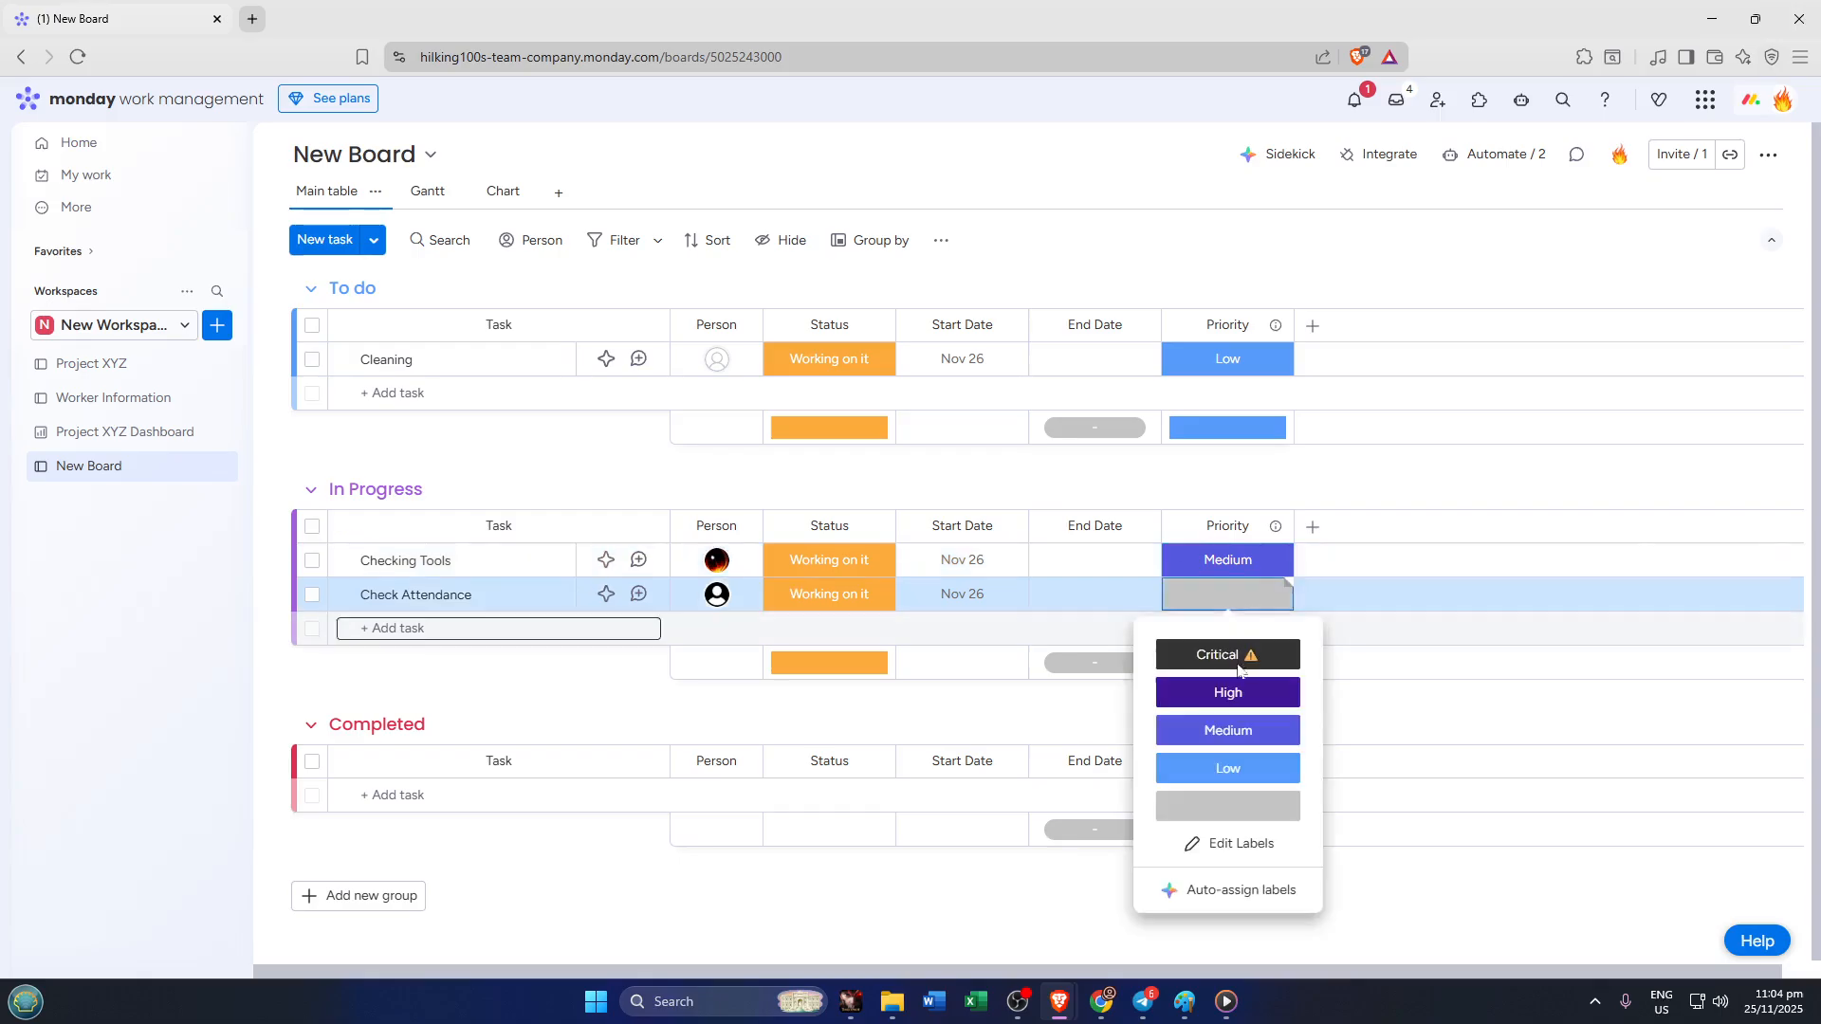
{"action": "left_click", "coordinate": [1228, 770]}
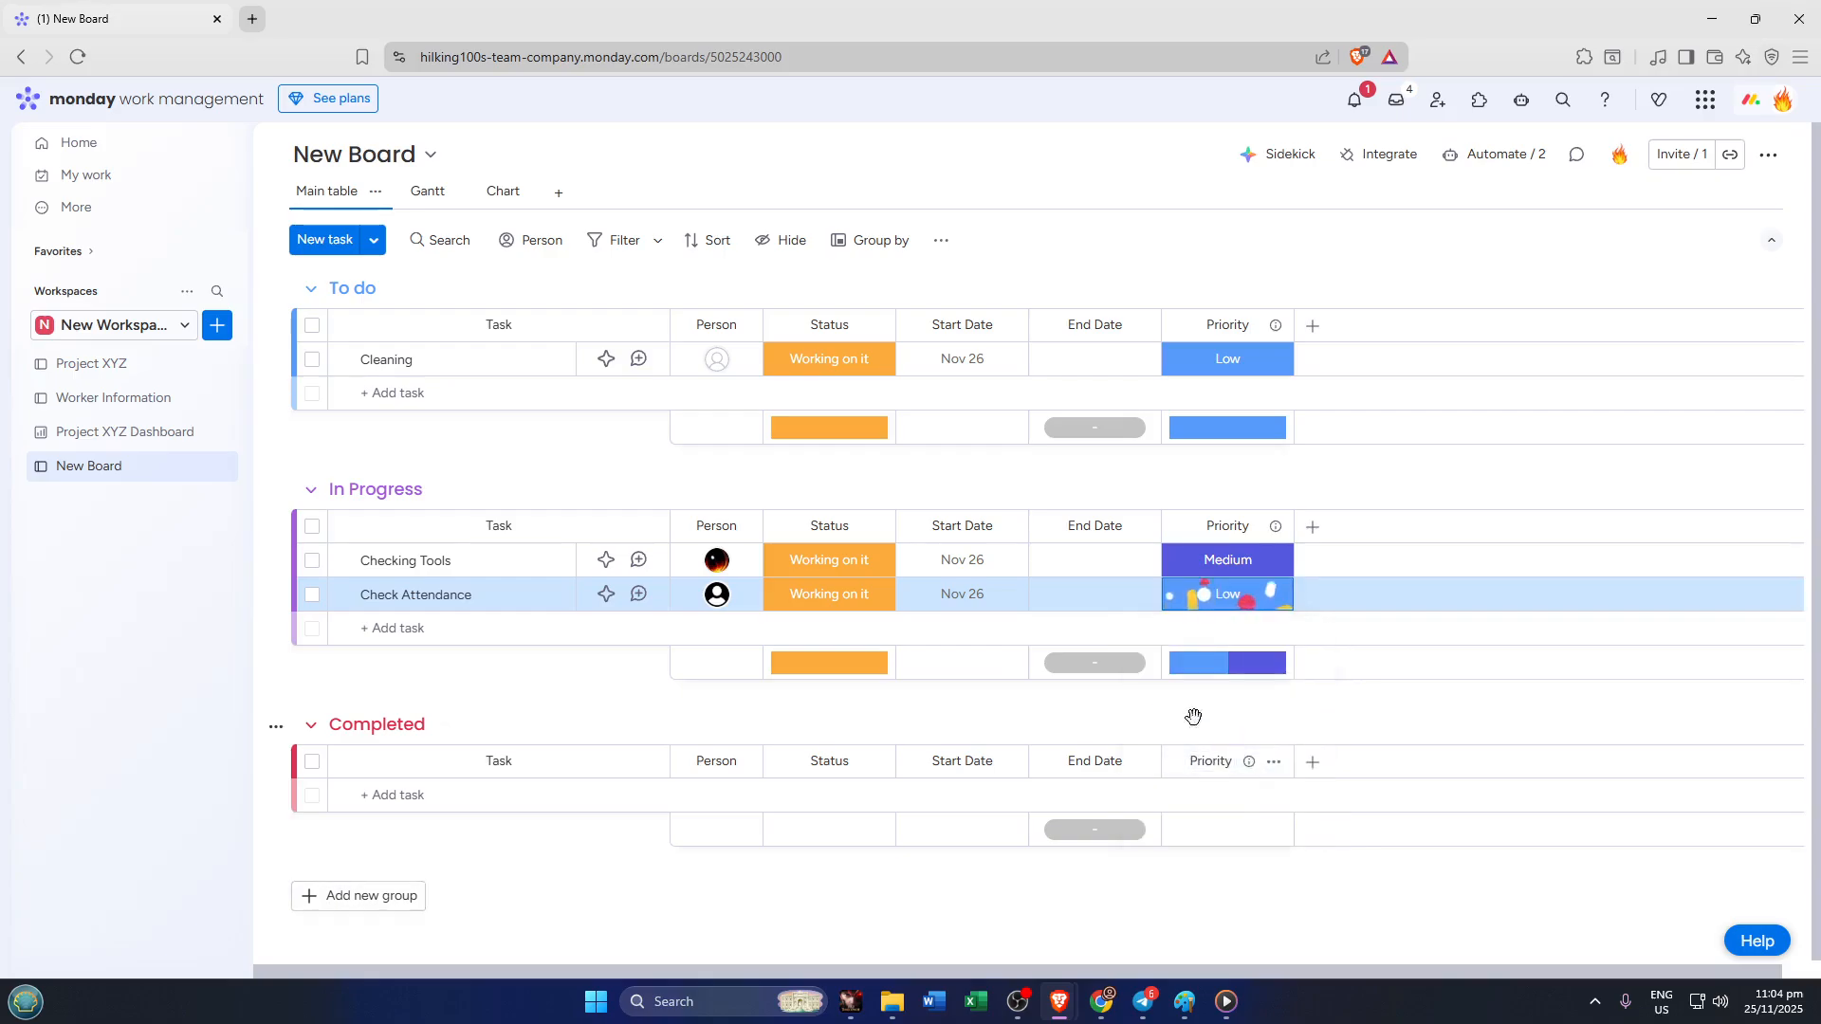
{"action": "left_click", "coordinate": [62, 650]}
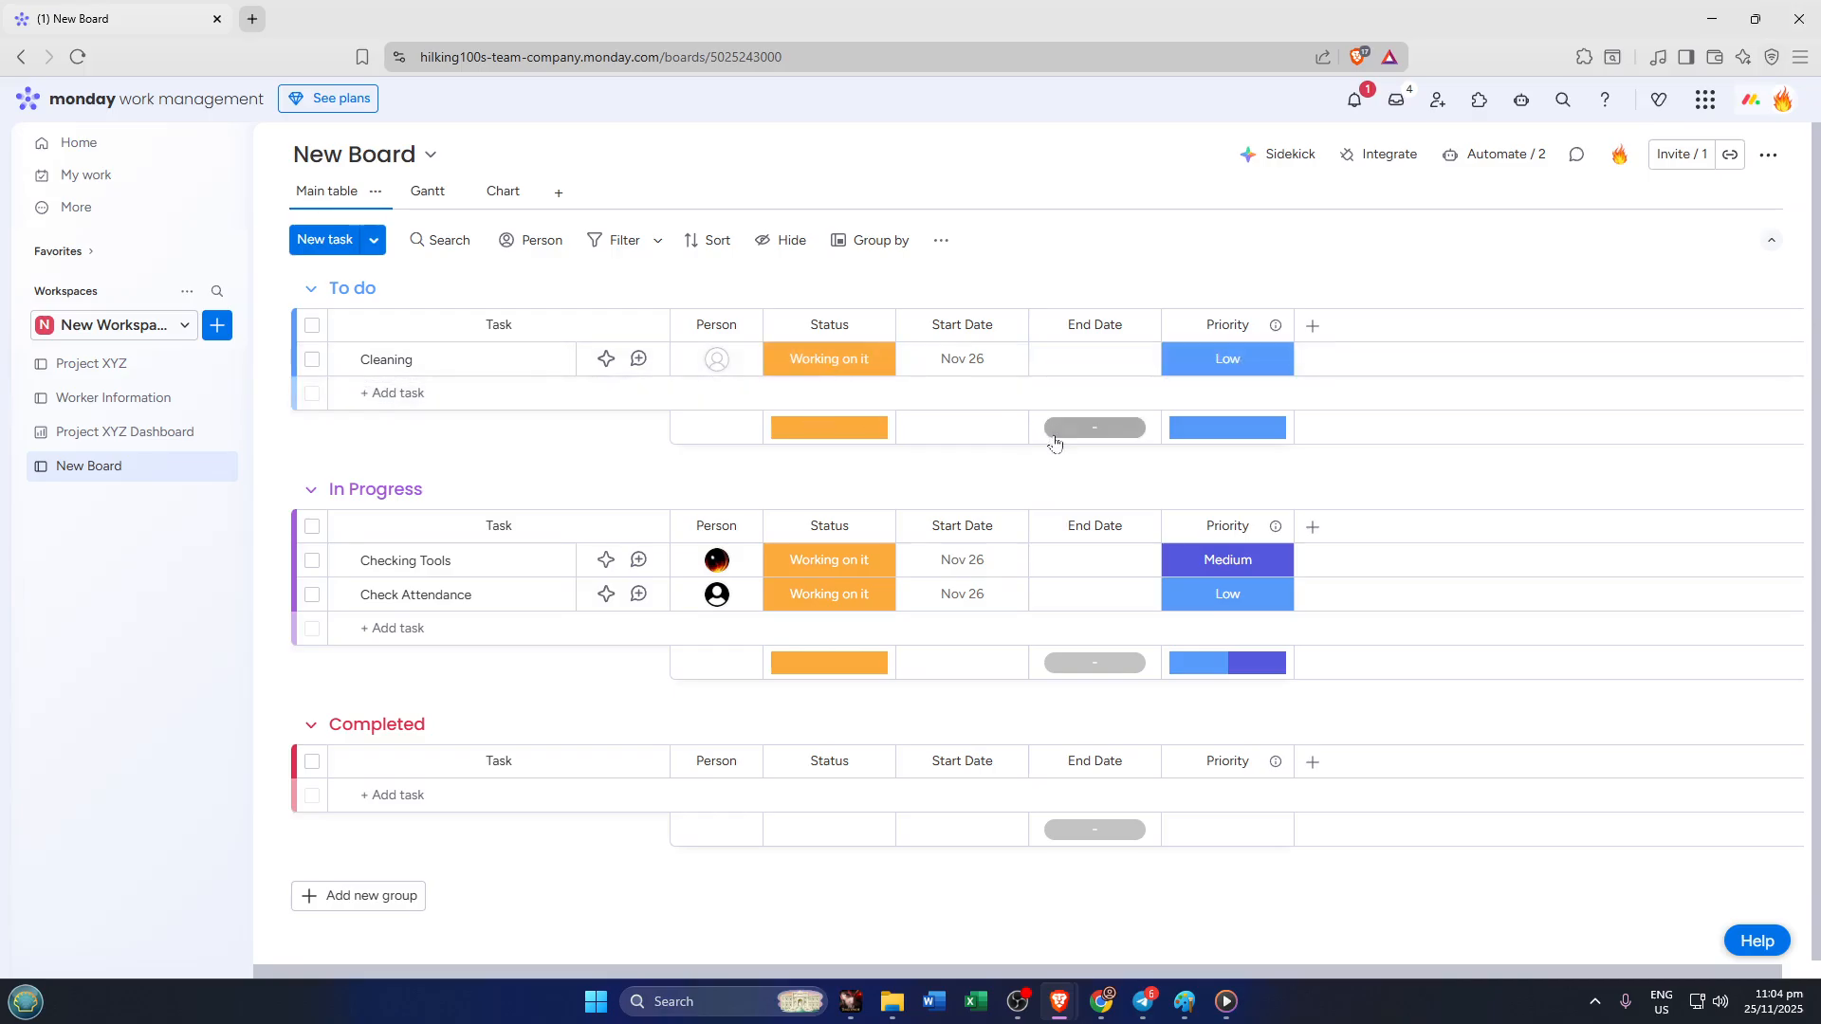
Add another Gantt view and a Calendar view to the board.
{"action": "left_click", "coordinate": [559, 193]}
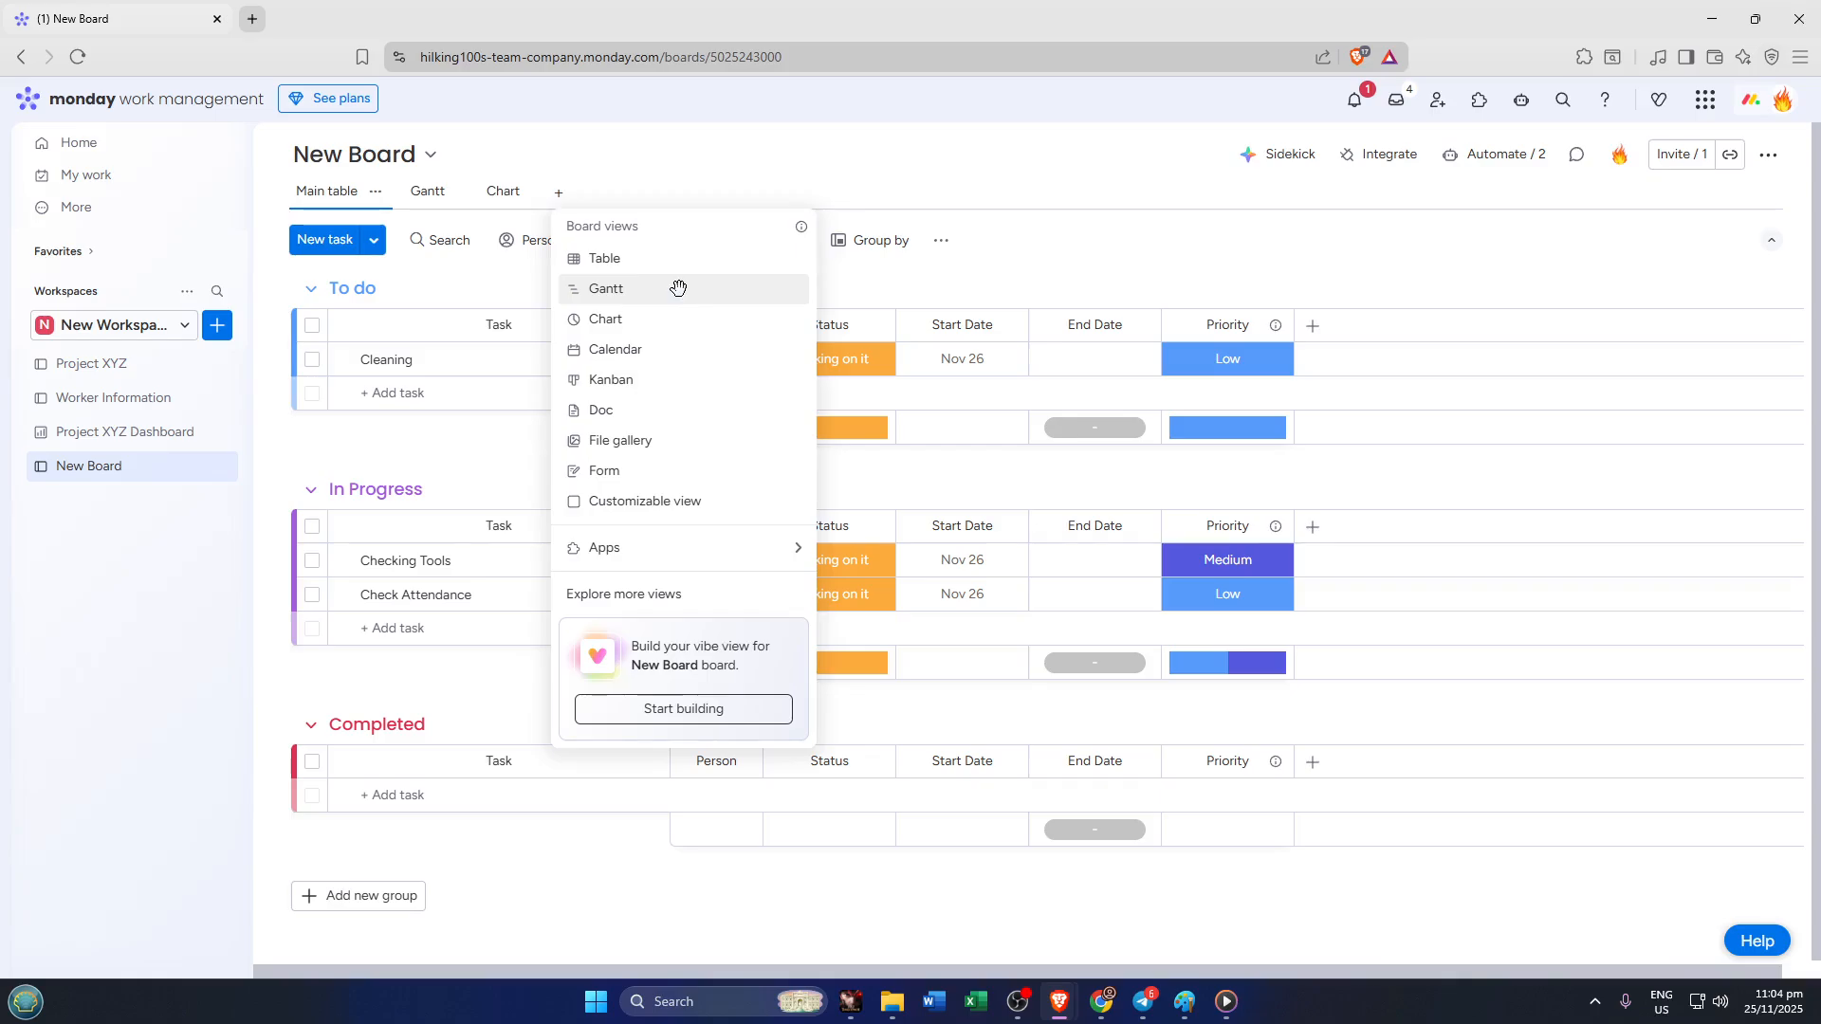
{"action": "key", "text": "Escape"}
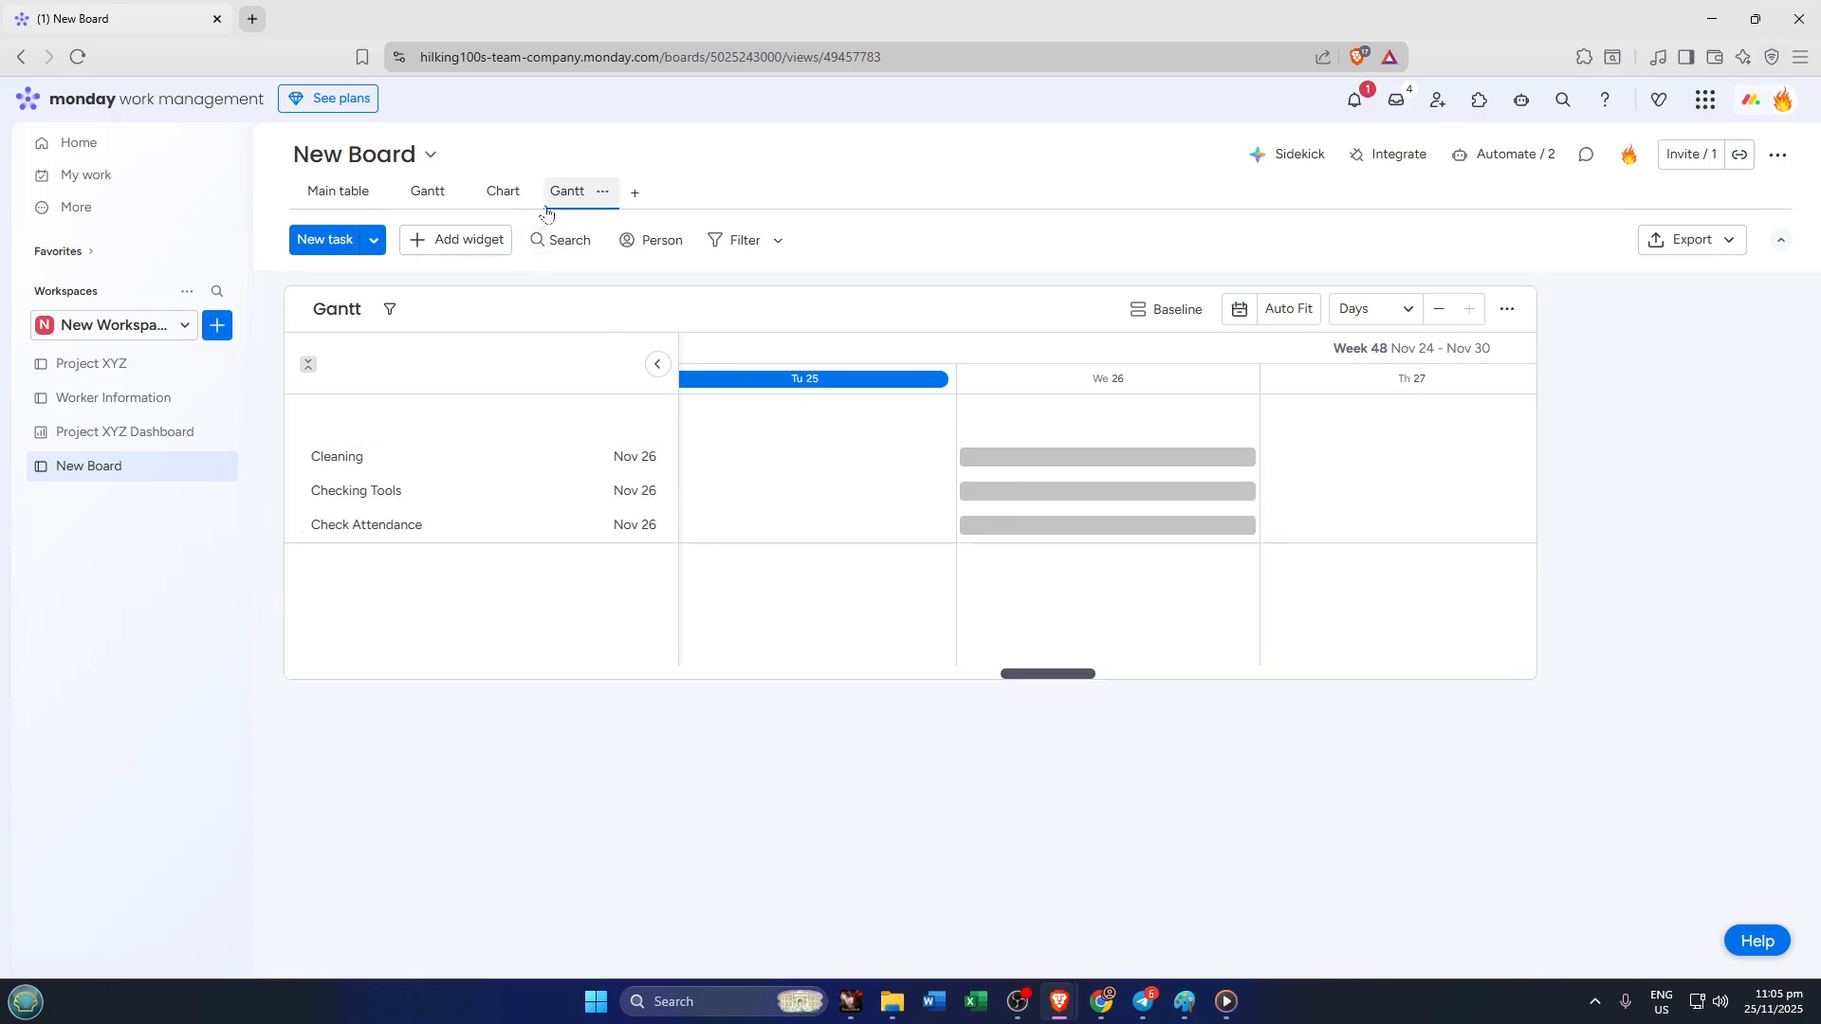
{"action": "left_click", "coordinate": [633, 194]}
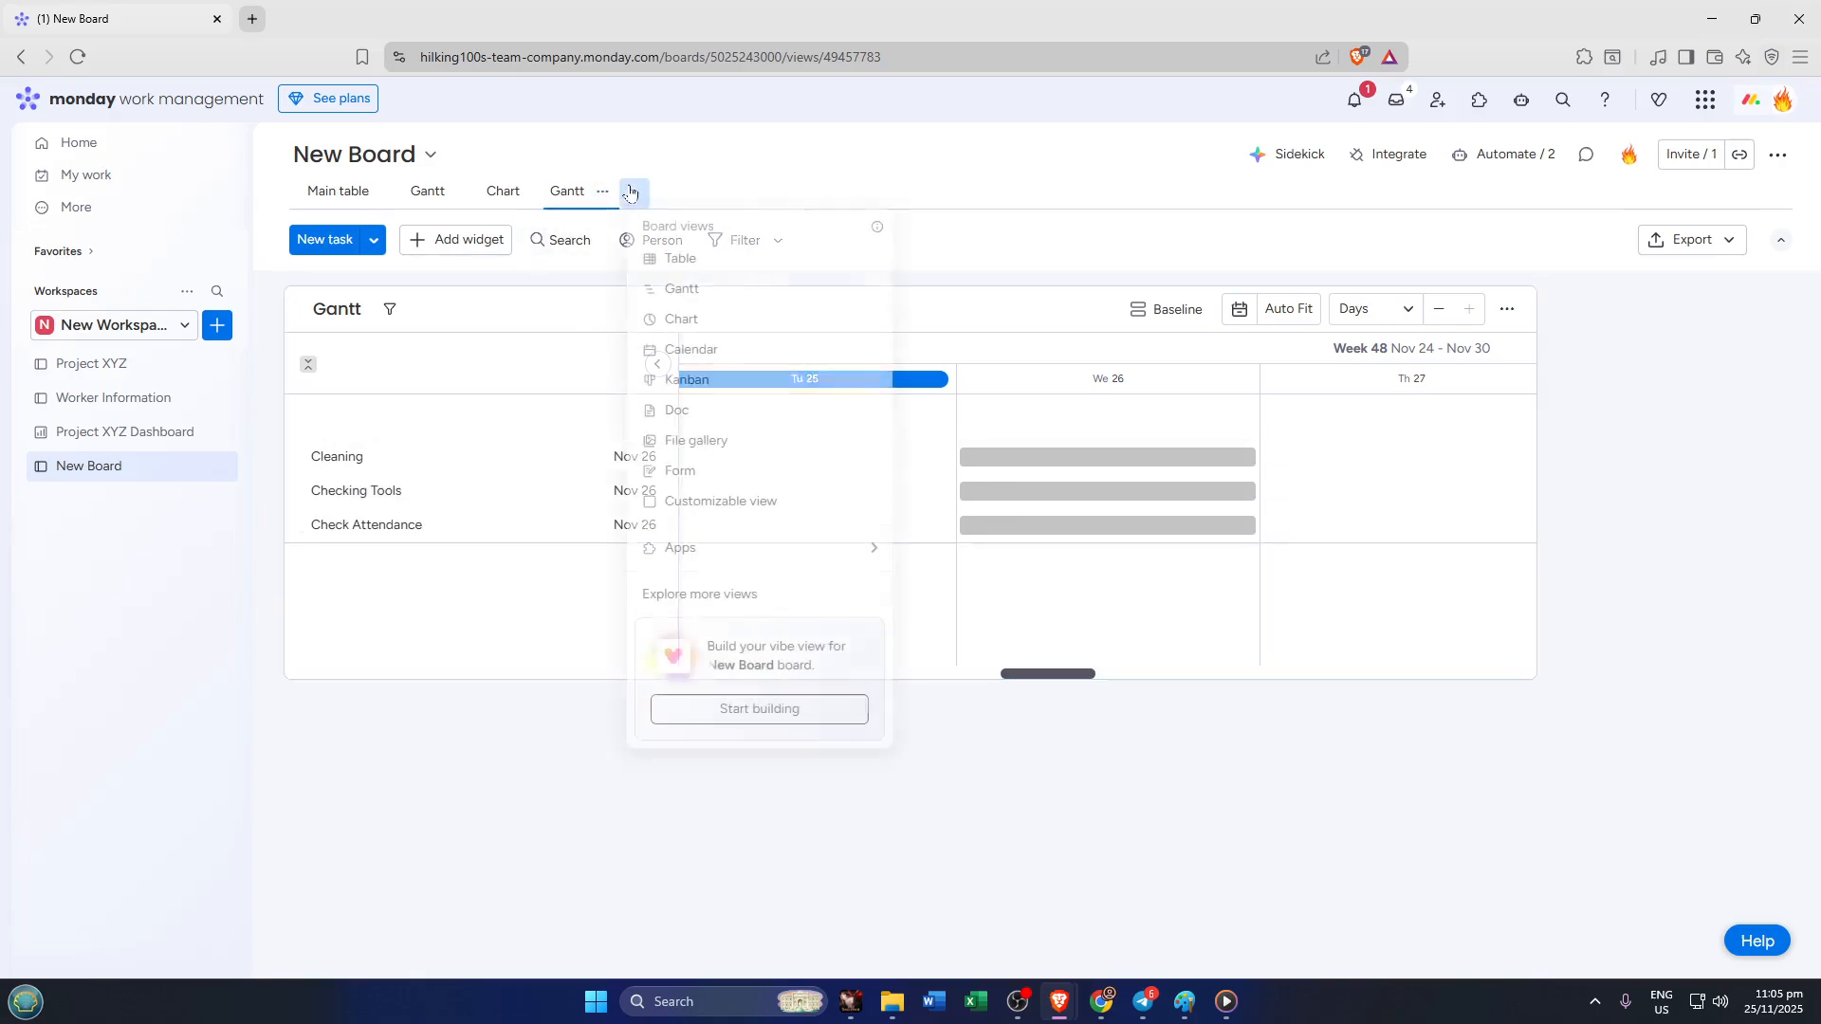
{"action": "left_click", "coordinate": [724, 361]}
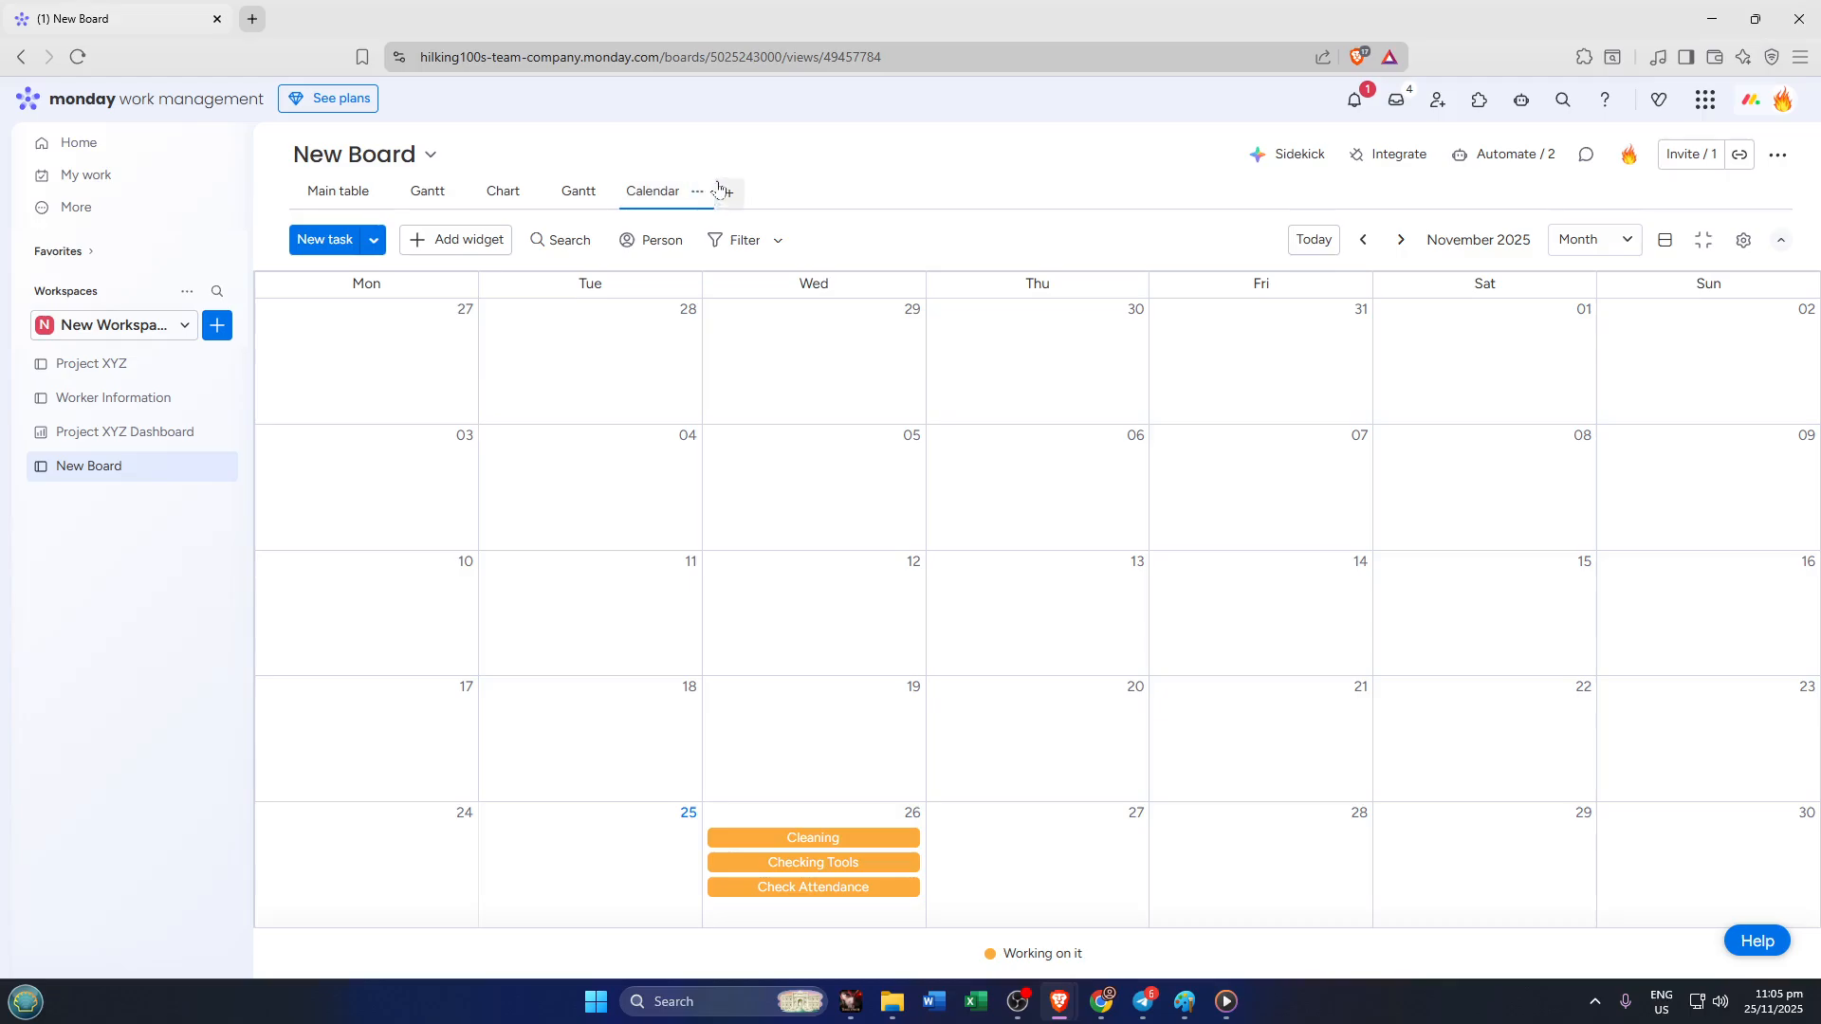
Start a new board automation with the trigger "date arrives" and the action "notify".
{"action": "left_click", "coordinate": [1527, 157]}
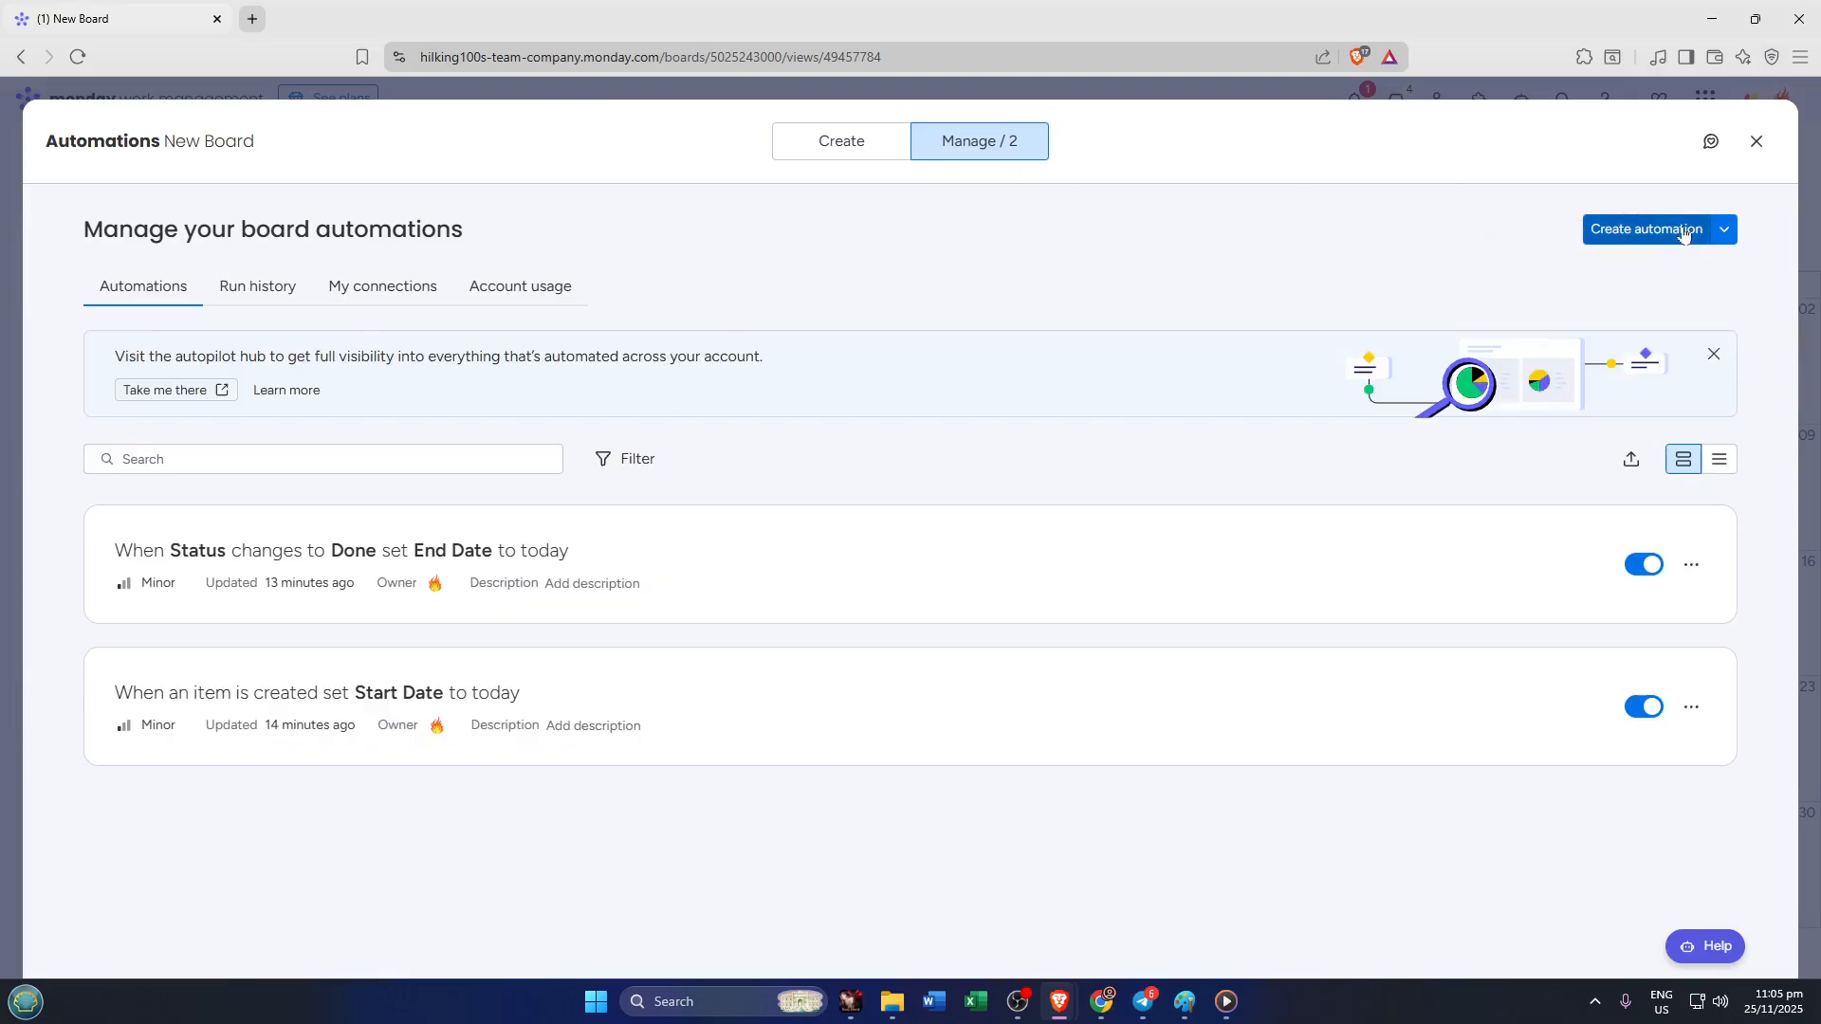
{"action": "left_click", "coordinate": [1646, 229]}
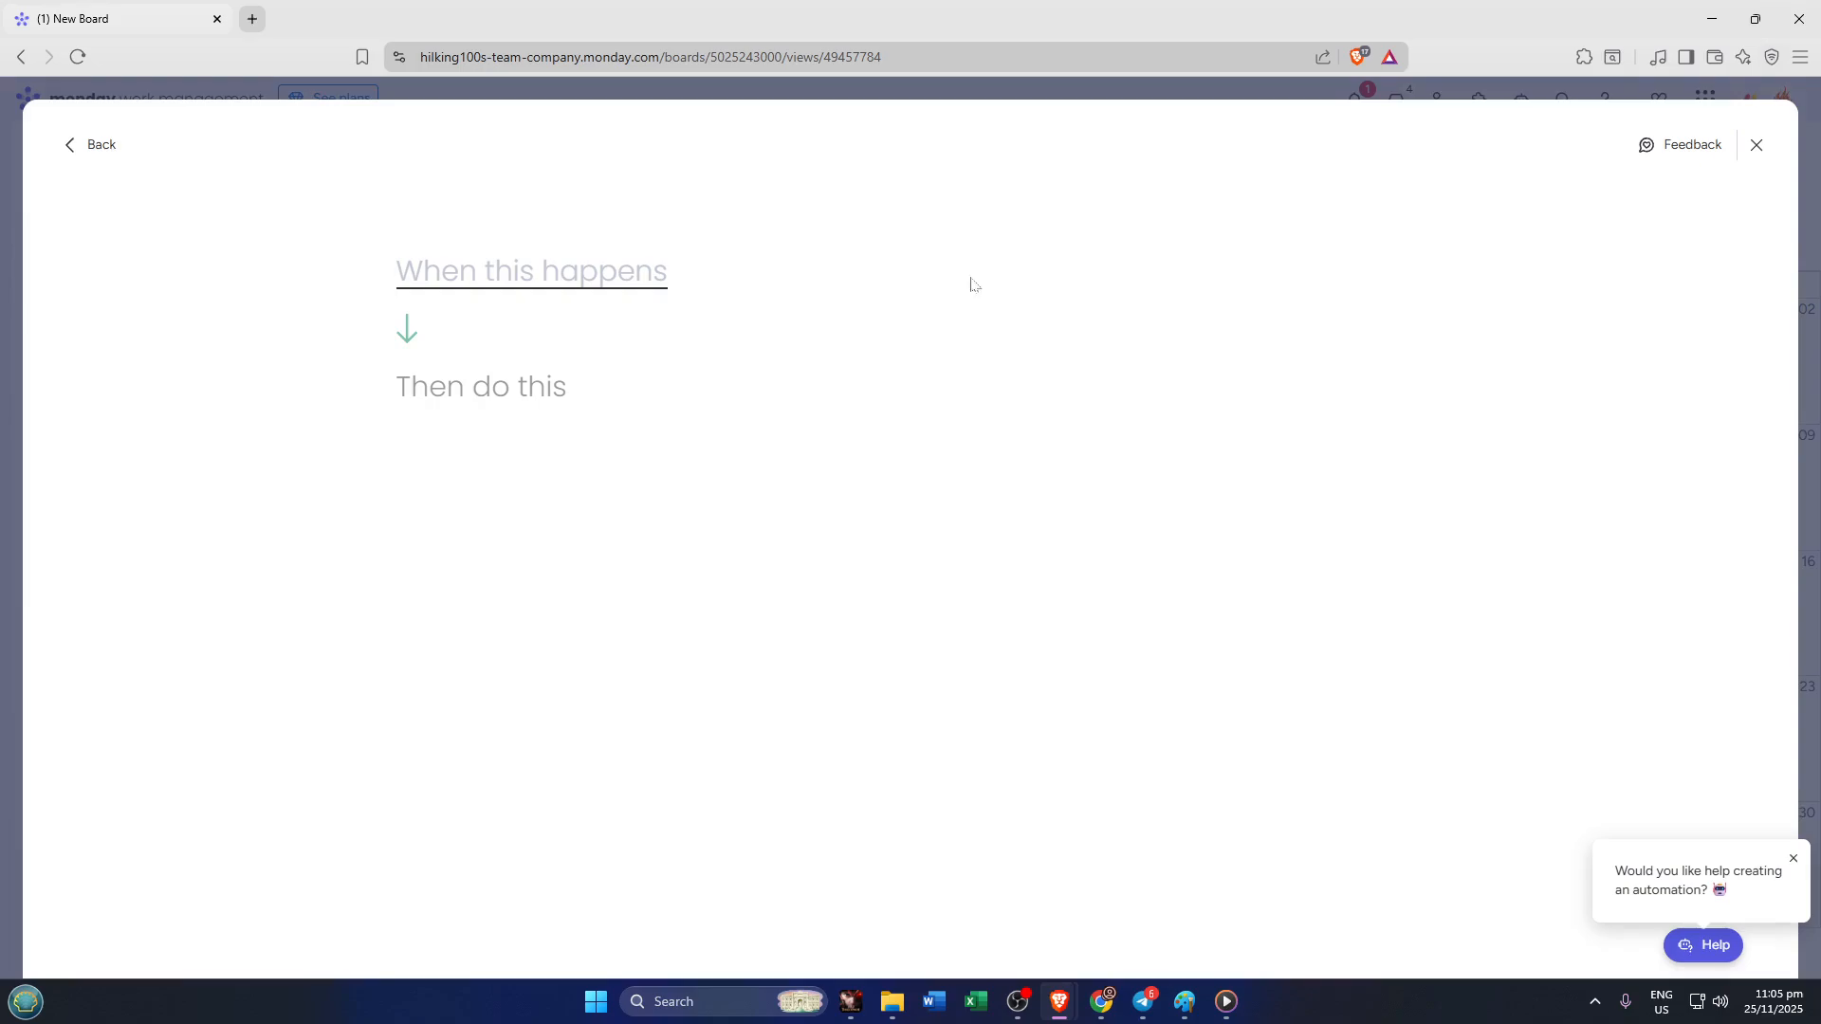
{"action": "left_click", "coordinate": [601, 274]}
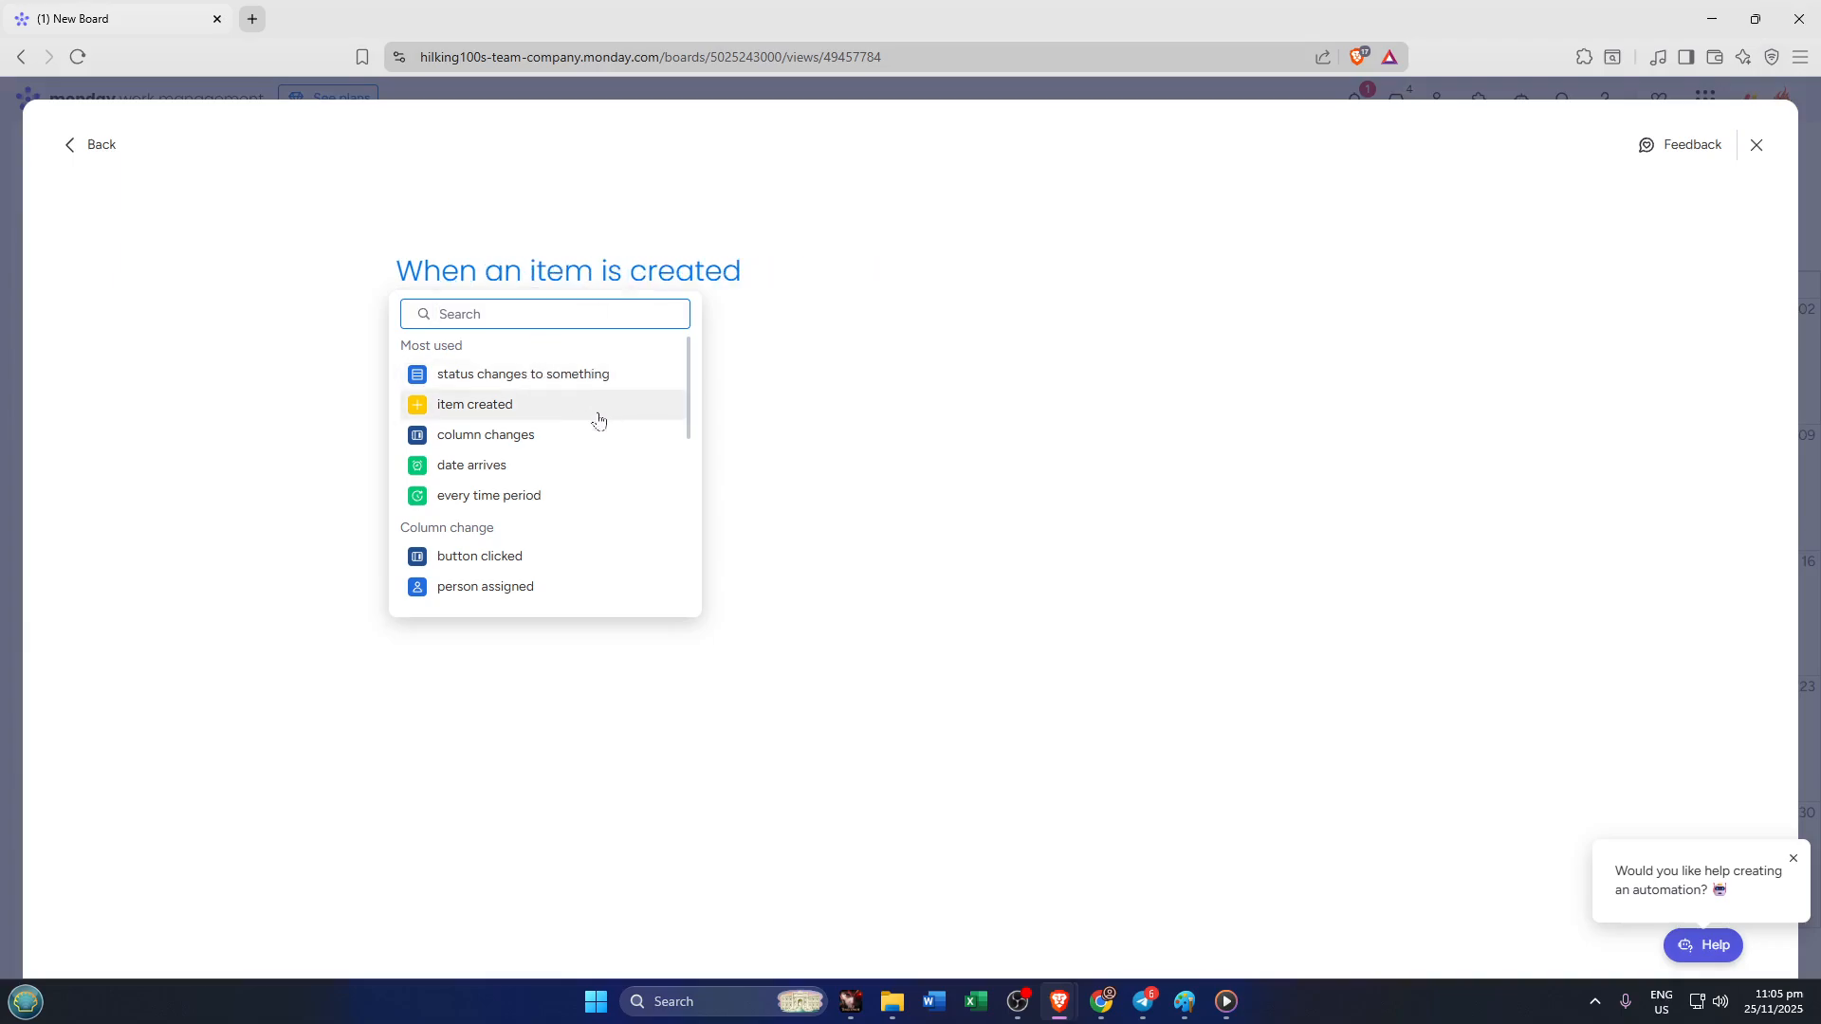
{"action": "left_click", "coordinate": [529, 464]}
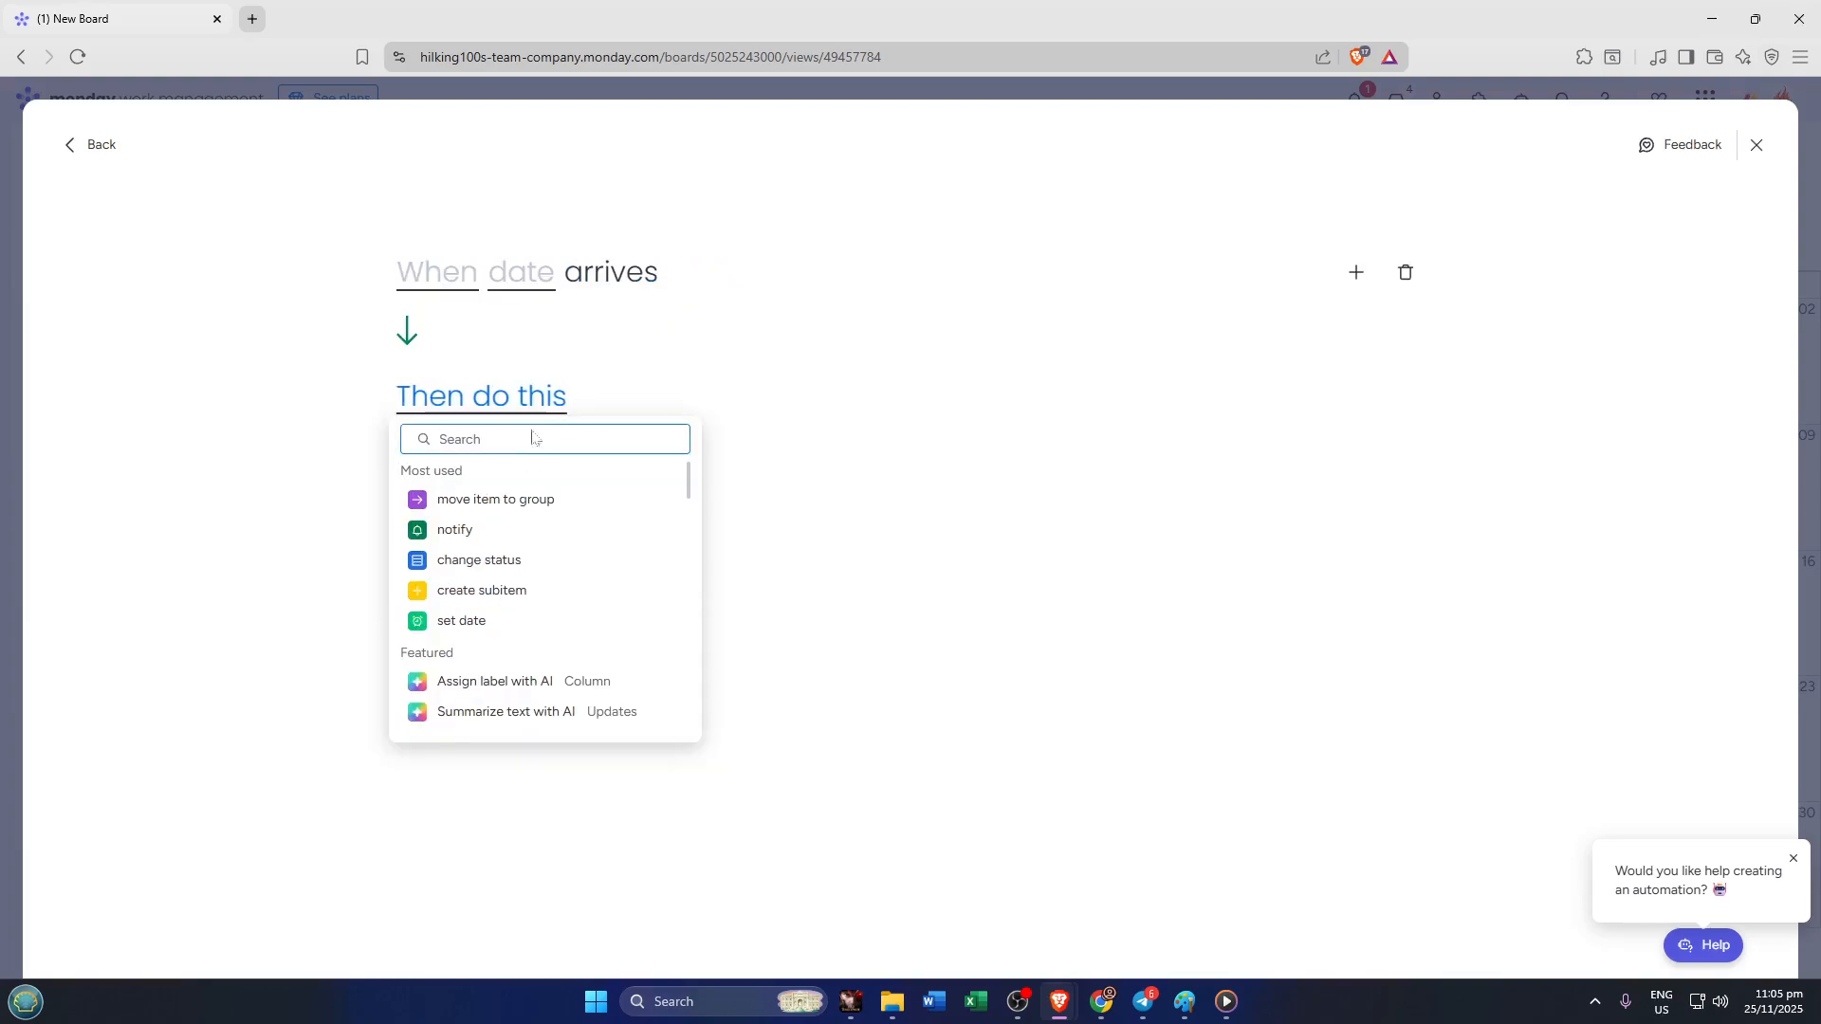
{"action": "left_click", "coordinate": [556, 533]}
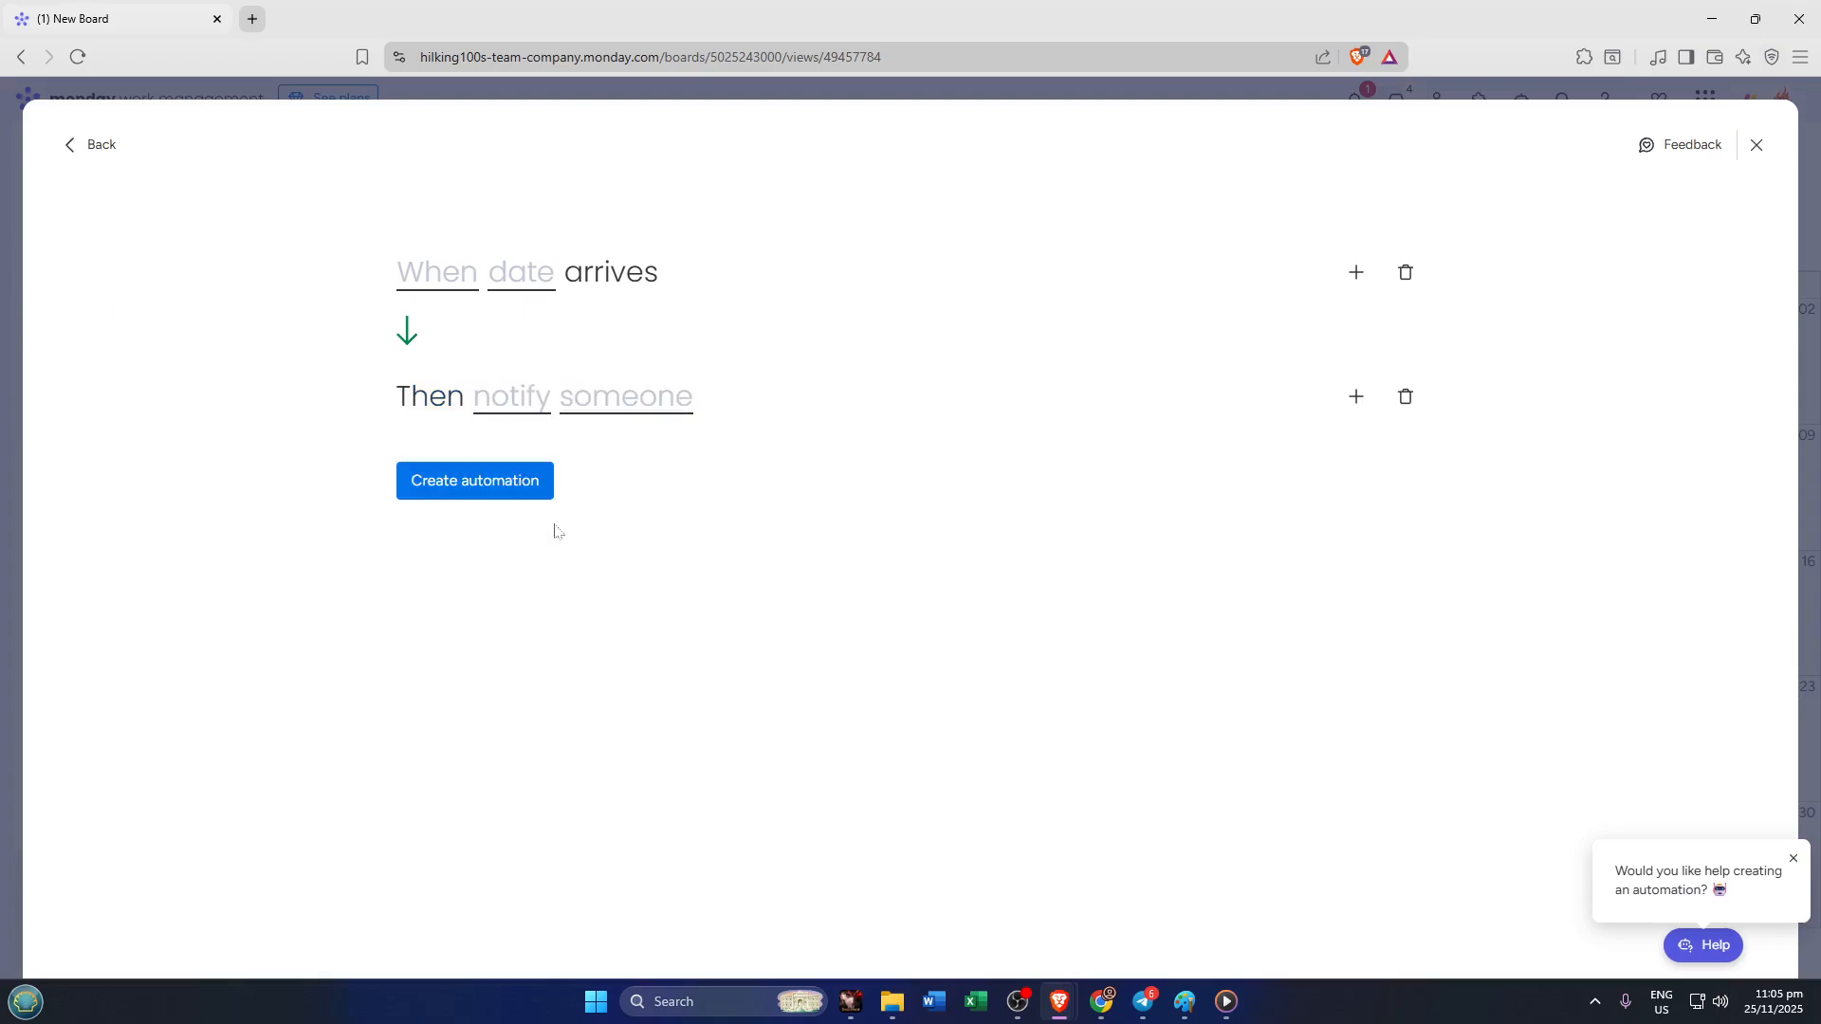
Check the automation's notification message editor, and choose Me as the person to notify.
{"action": "left_click", "coordinate": [530, 413]}
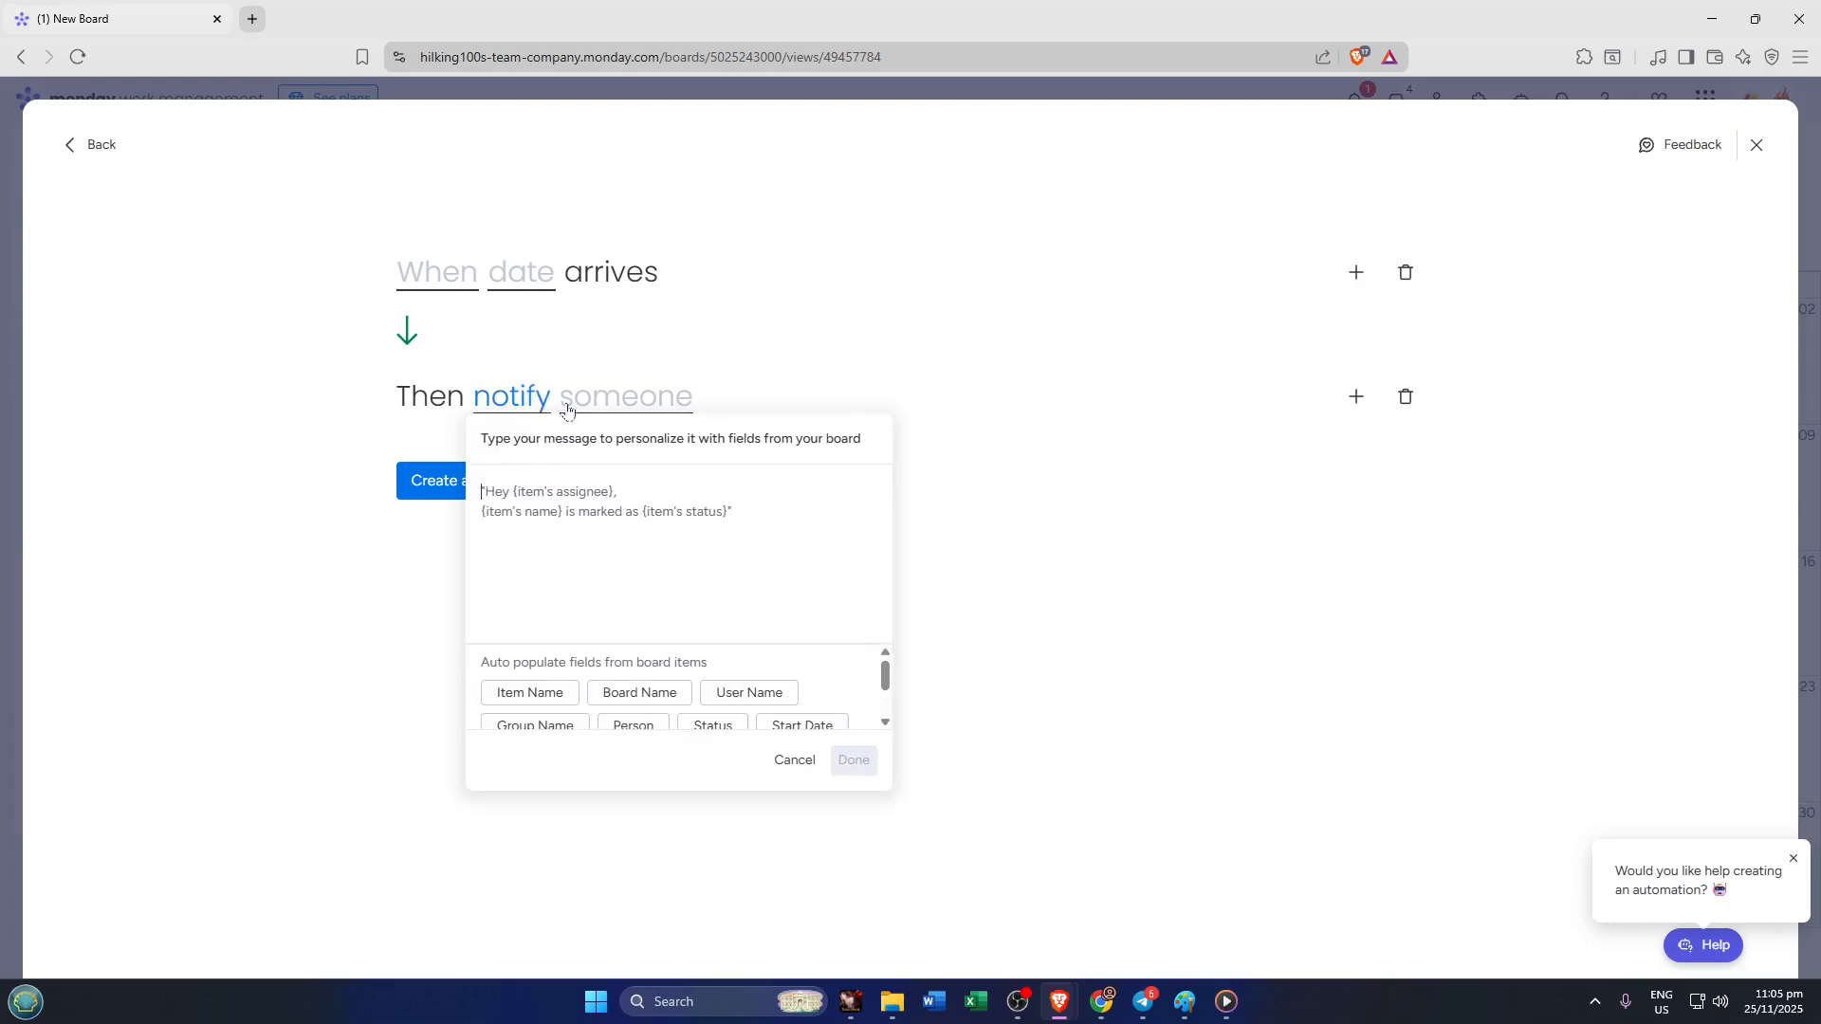
{"action": "left_click", "coordinate": [642, 408]}
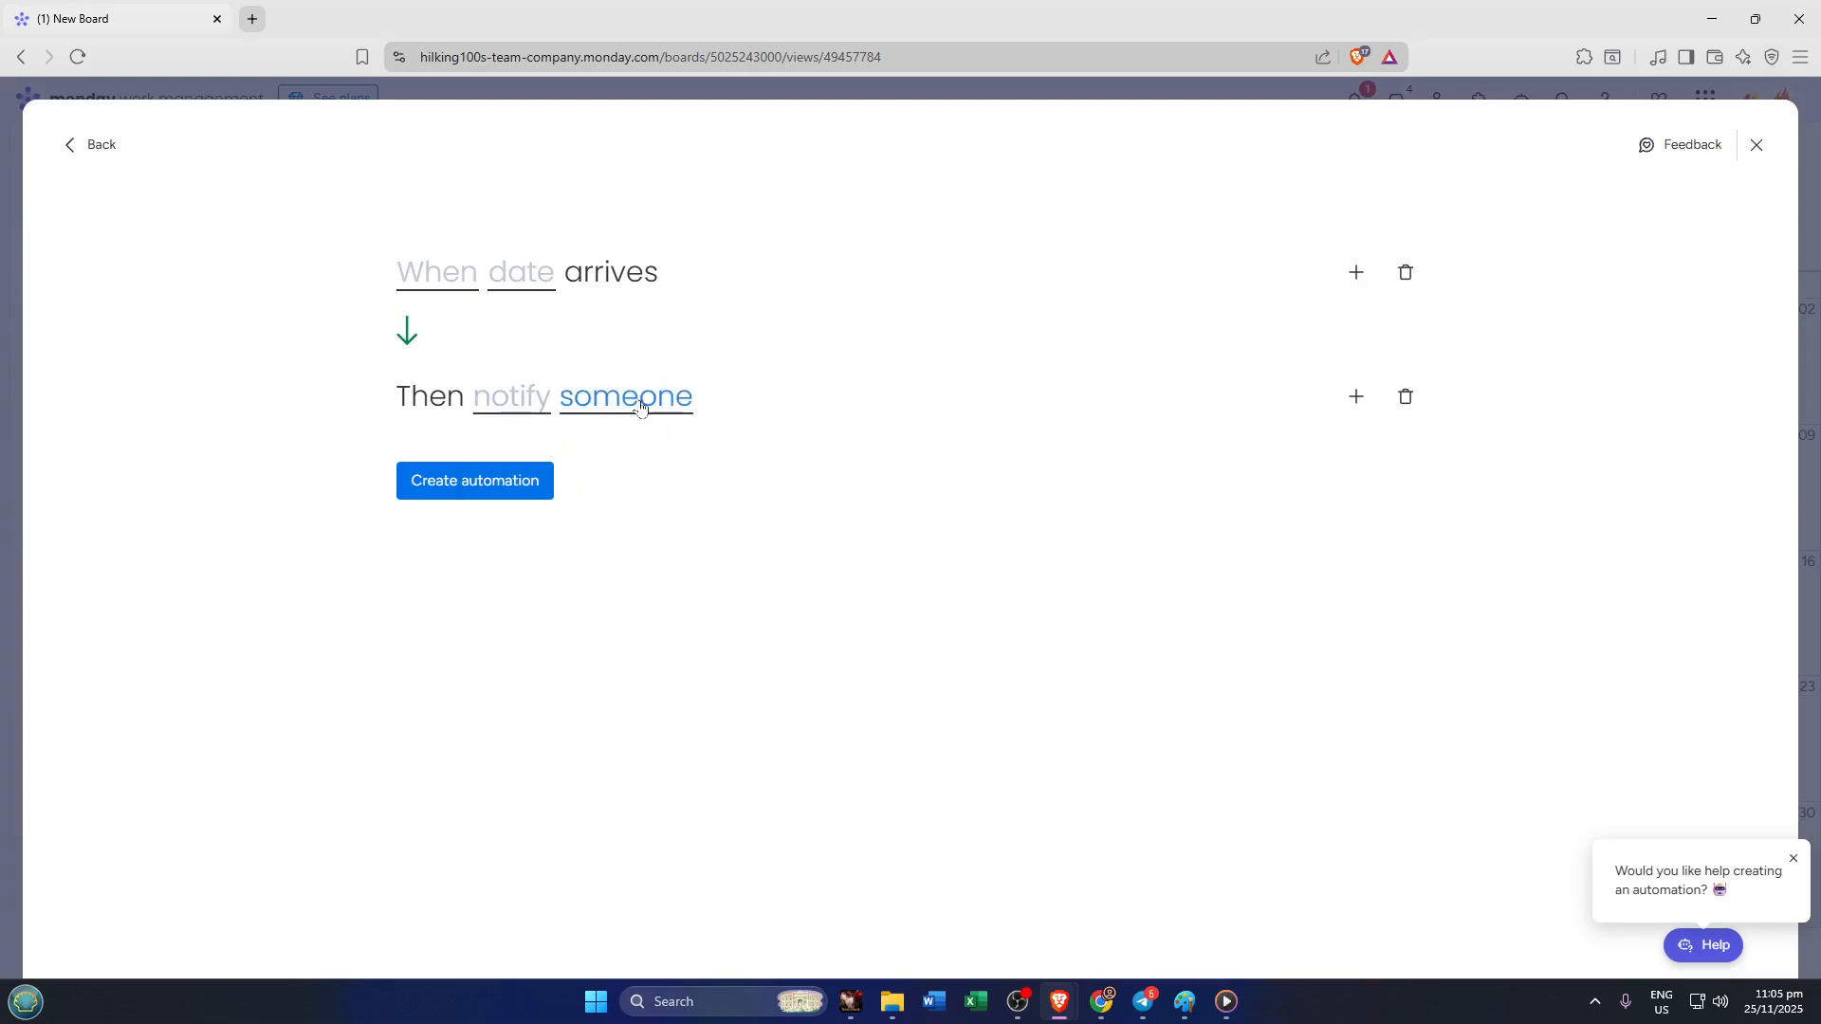
{"action": "left_click", "coordinate": [637, 406]}
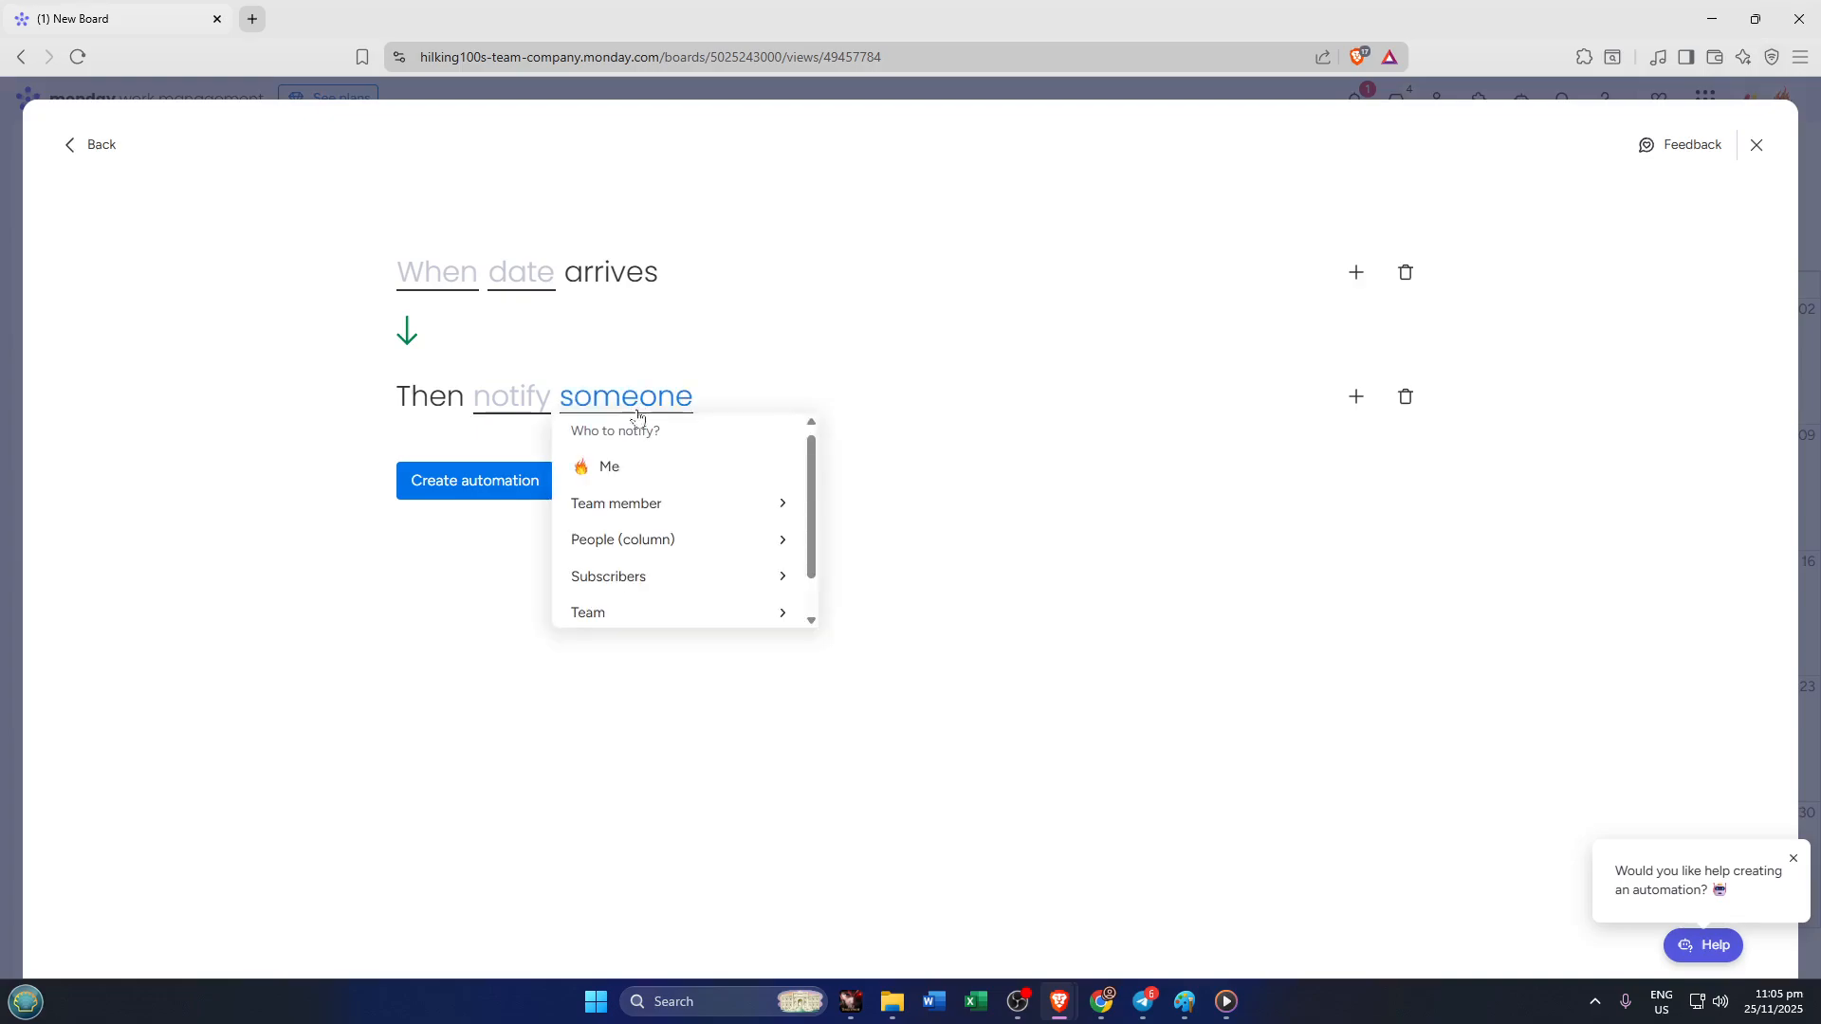
{"action": "left_click", "coordinate": [632, 469]}
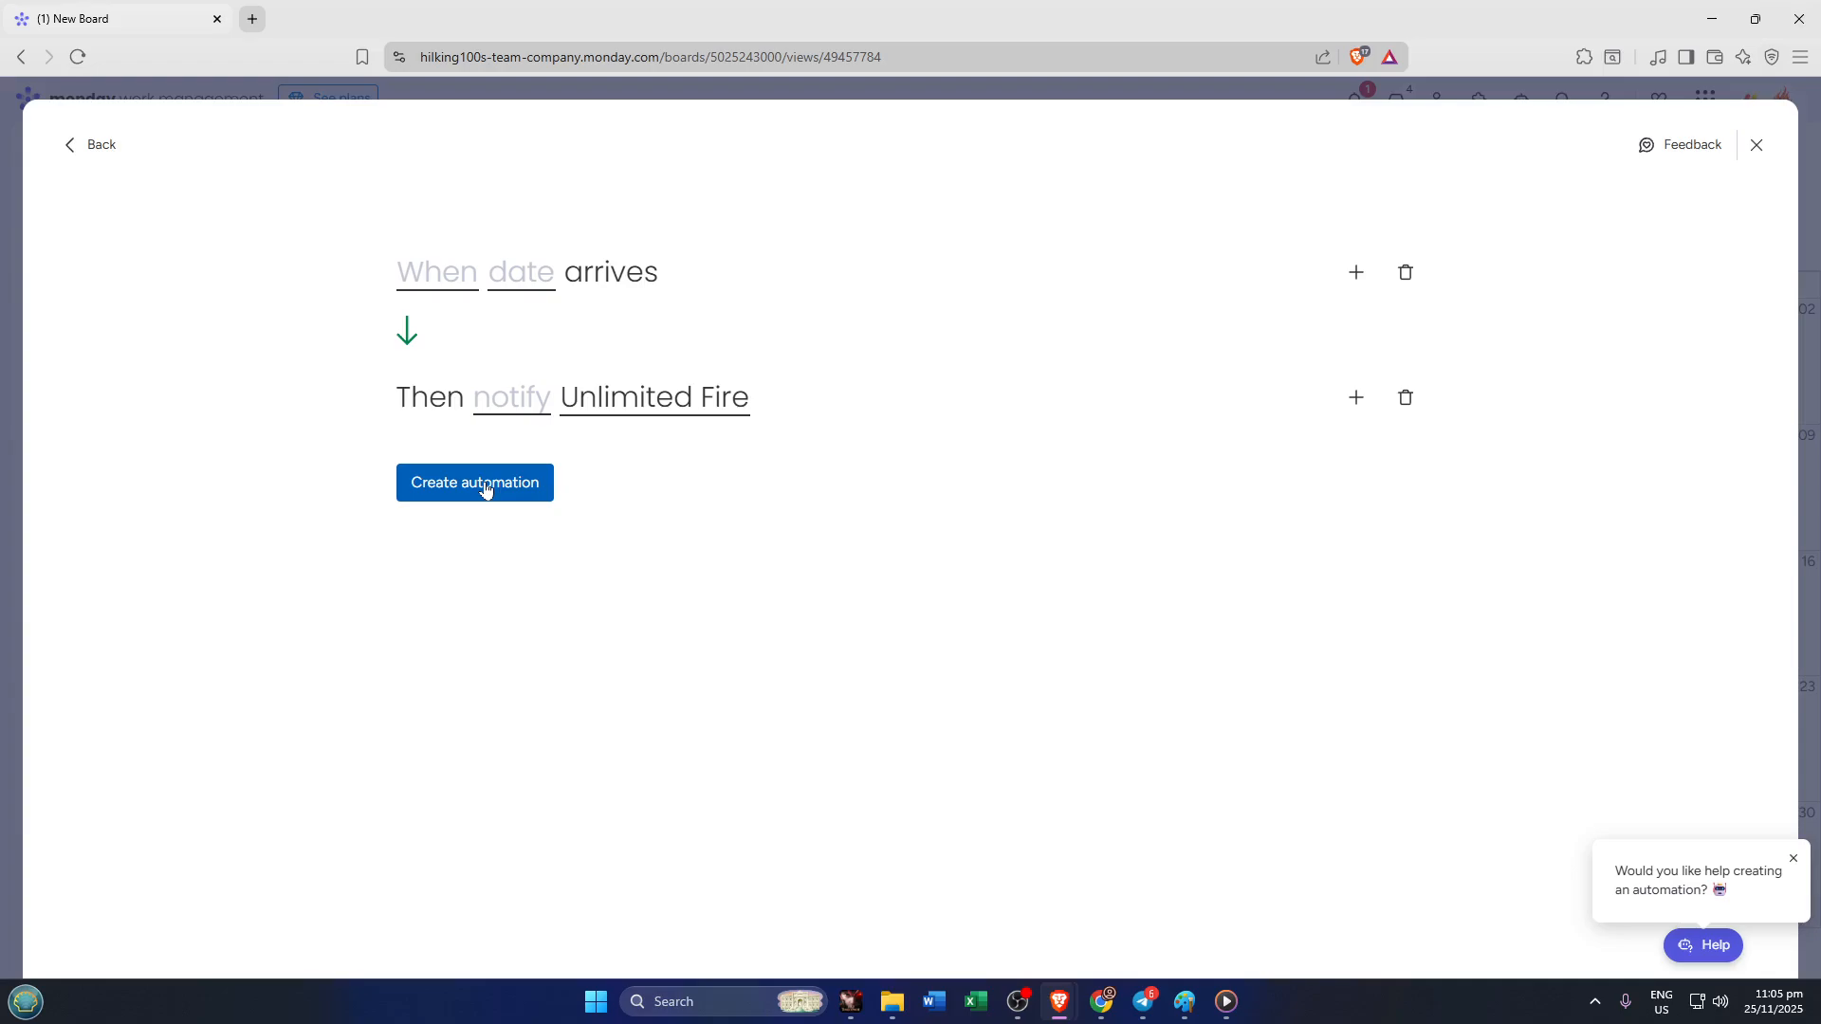
Keep the trigger timing at 7:15 on the date's arrival and open the choice of date column.
{"action": "left_click", "coordinate": [468, 283]}
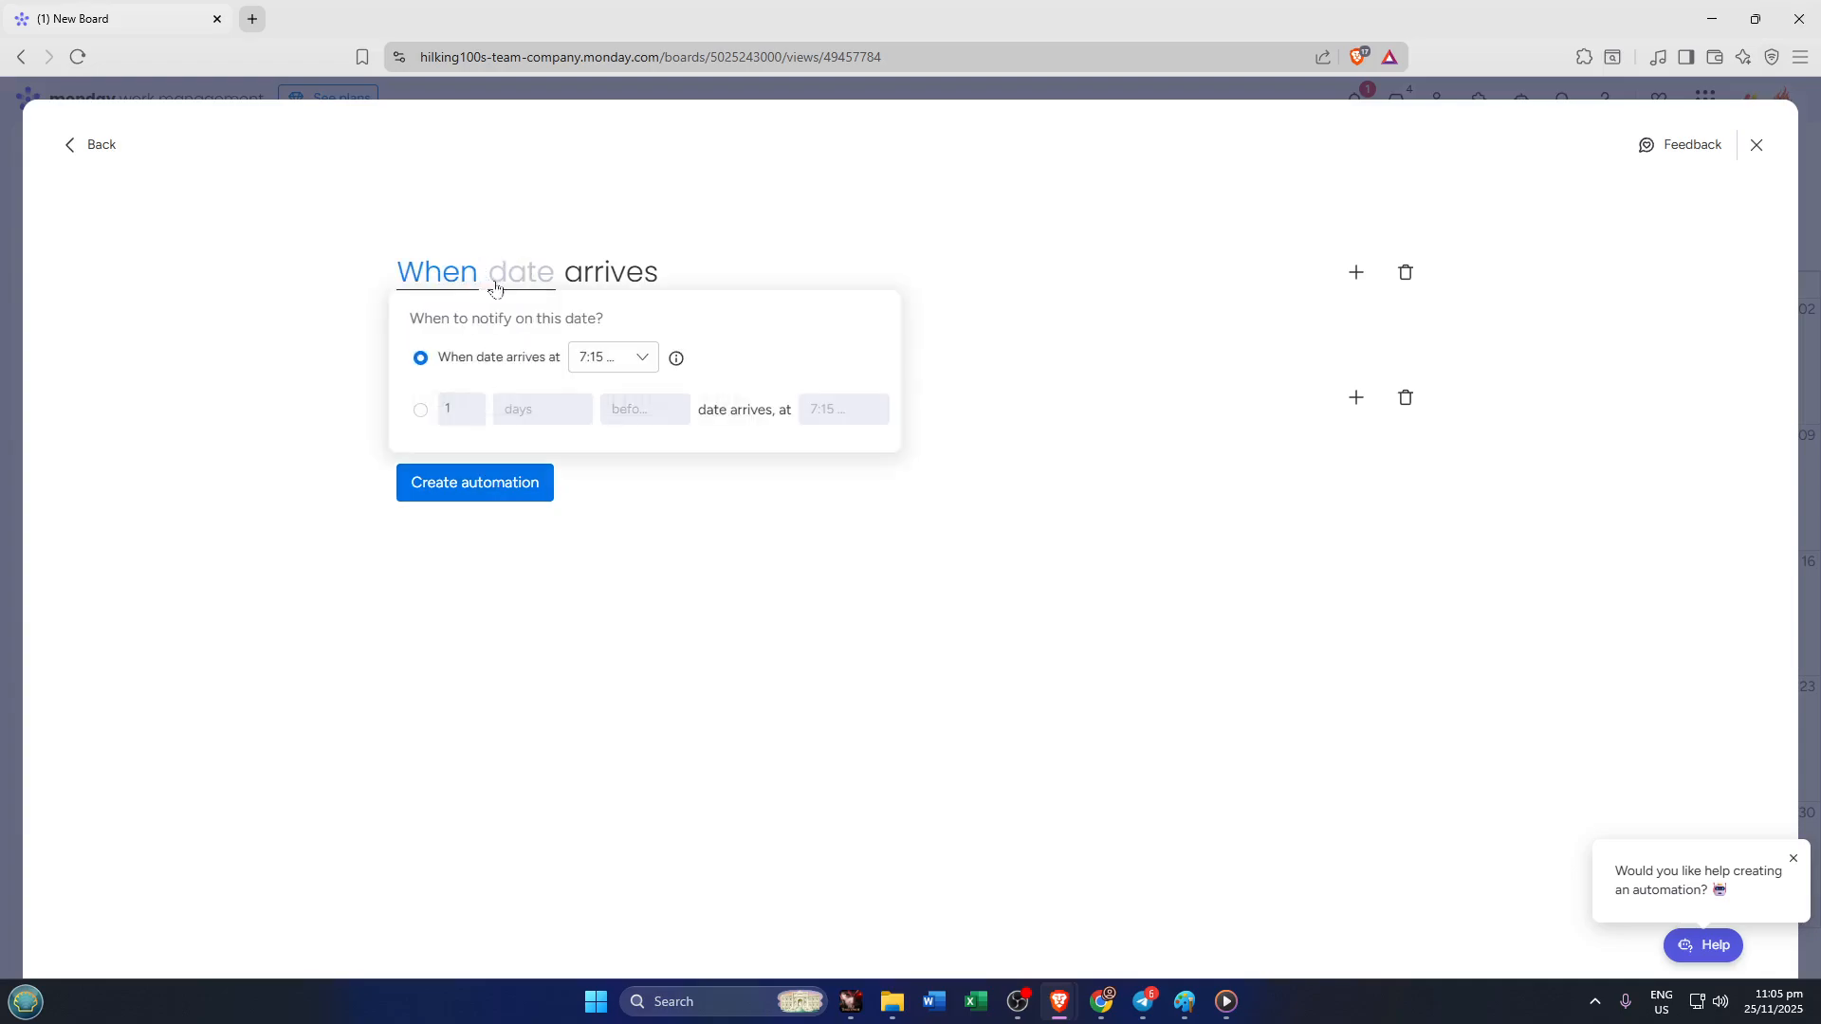
{"action": "left_click", "coordinate": [532, 278]}
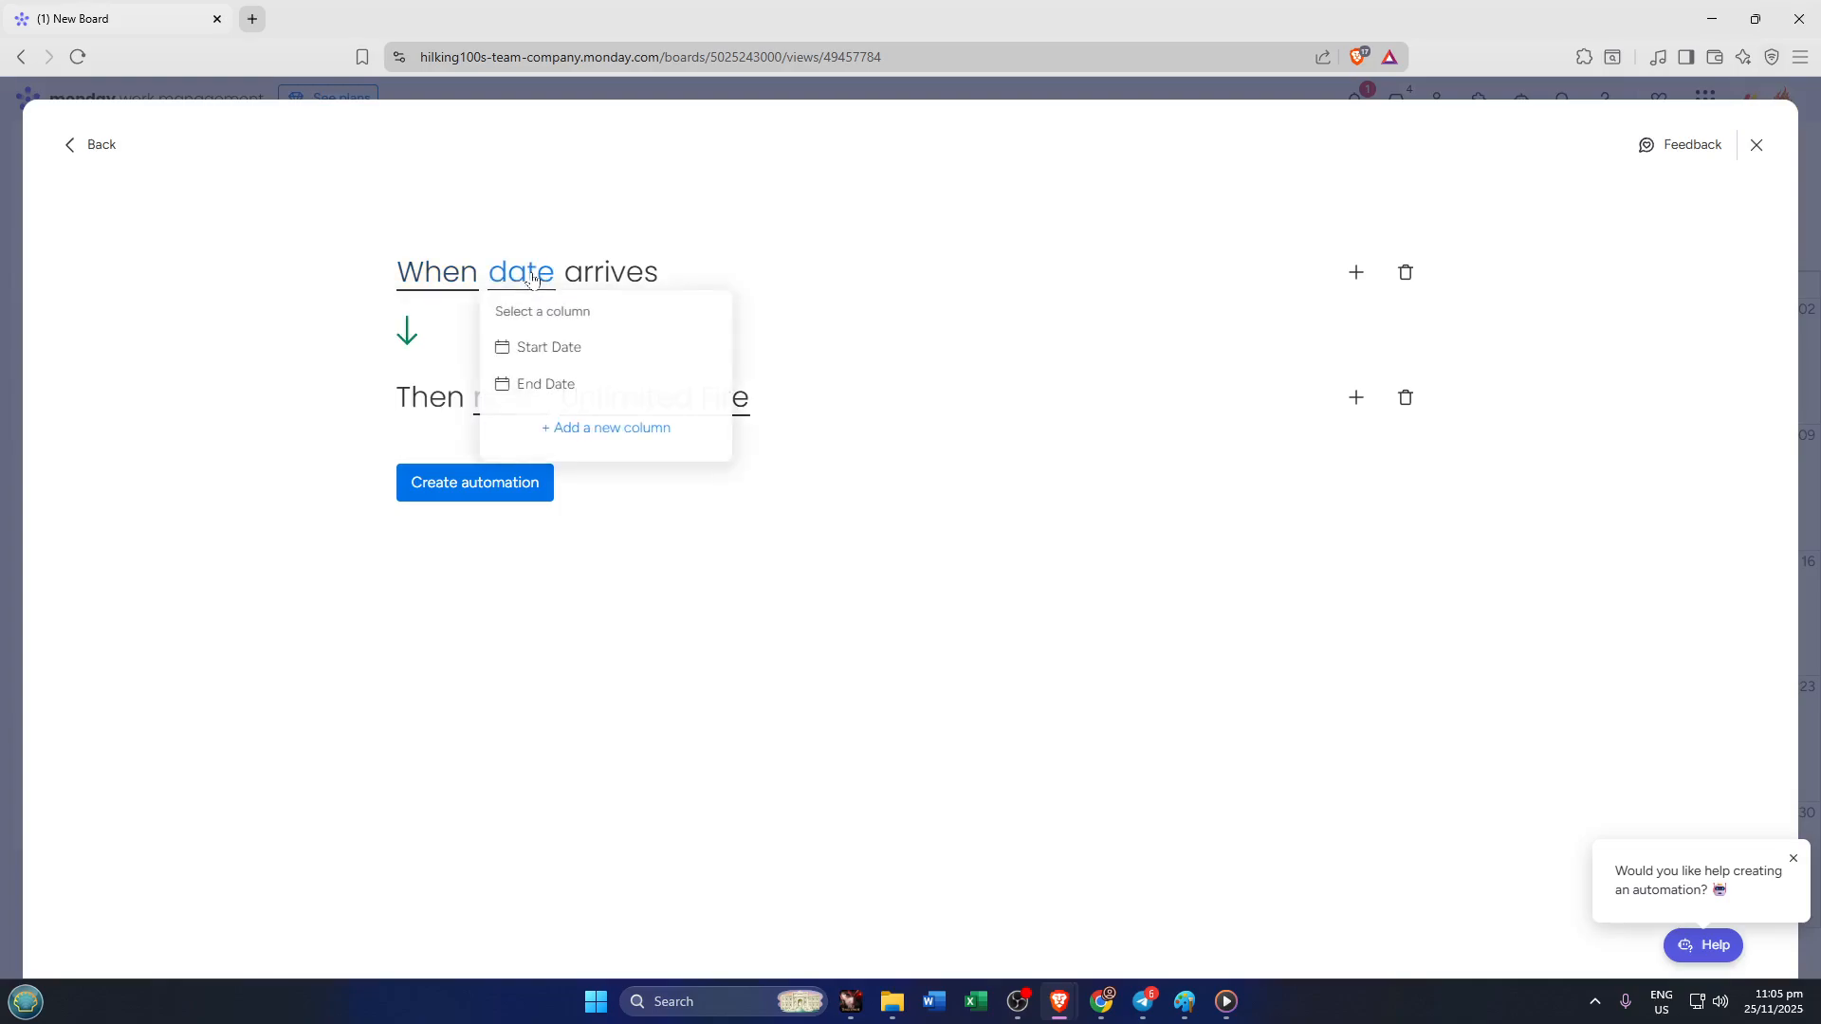